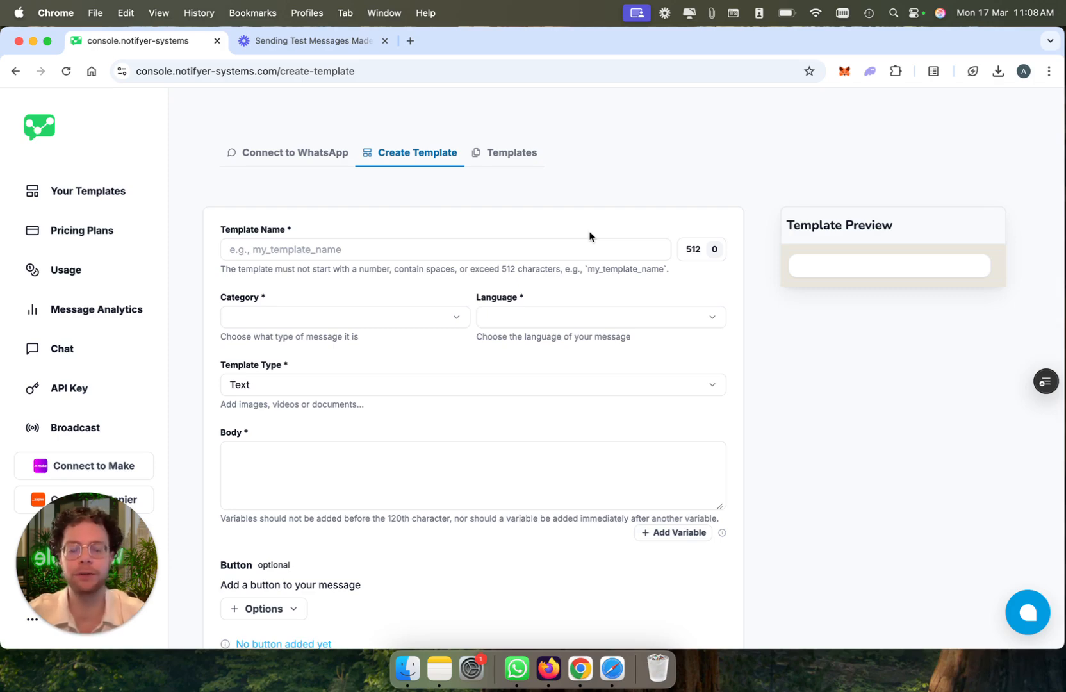
Step: Name the new template "groceries_shipment_update_"
{"action": "left_click", "coordinate": [448, 248]}
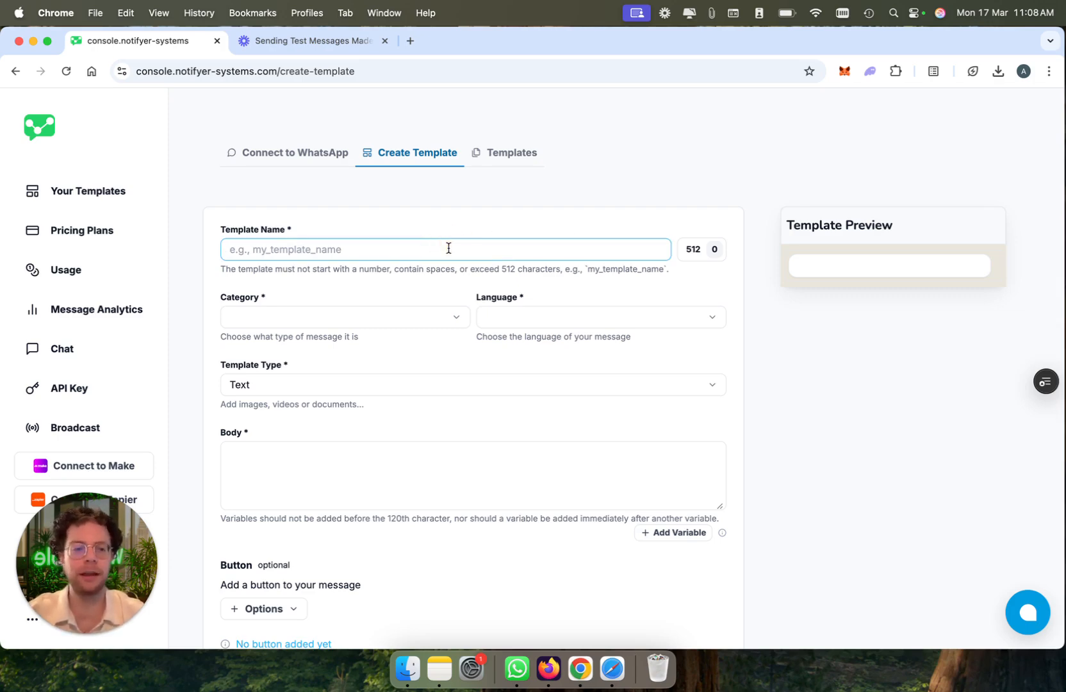
{"action": "type", "text": "groc"}
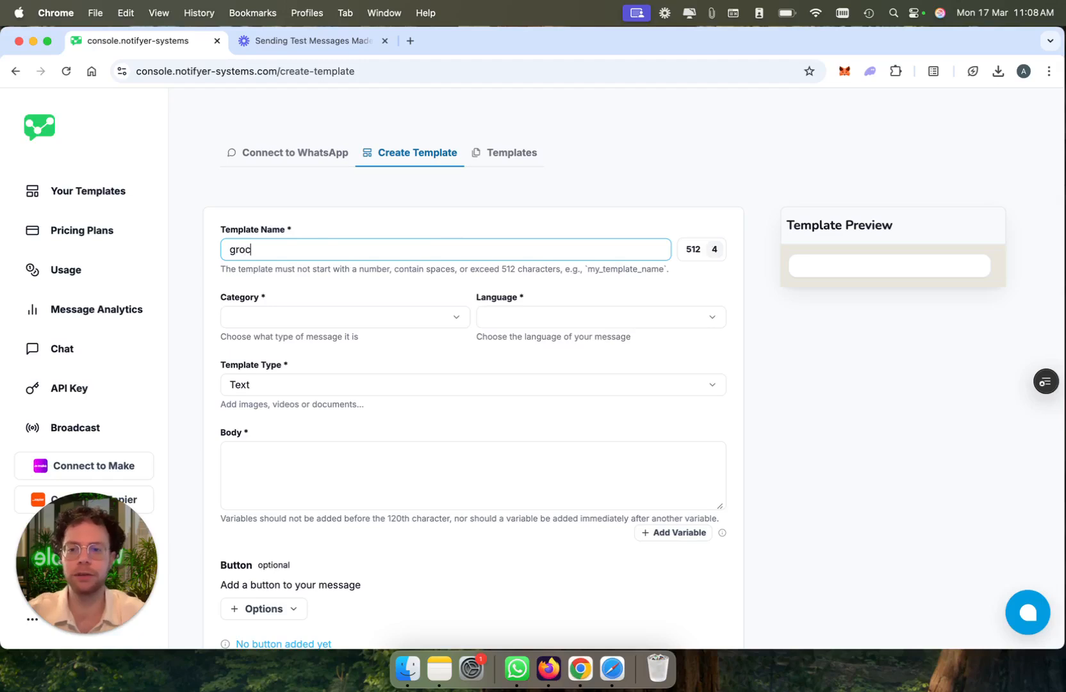
{"action": "type", "text": "eries"}
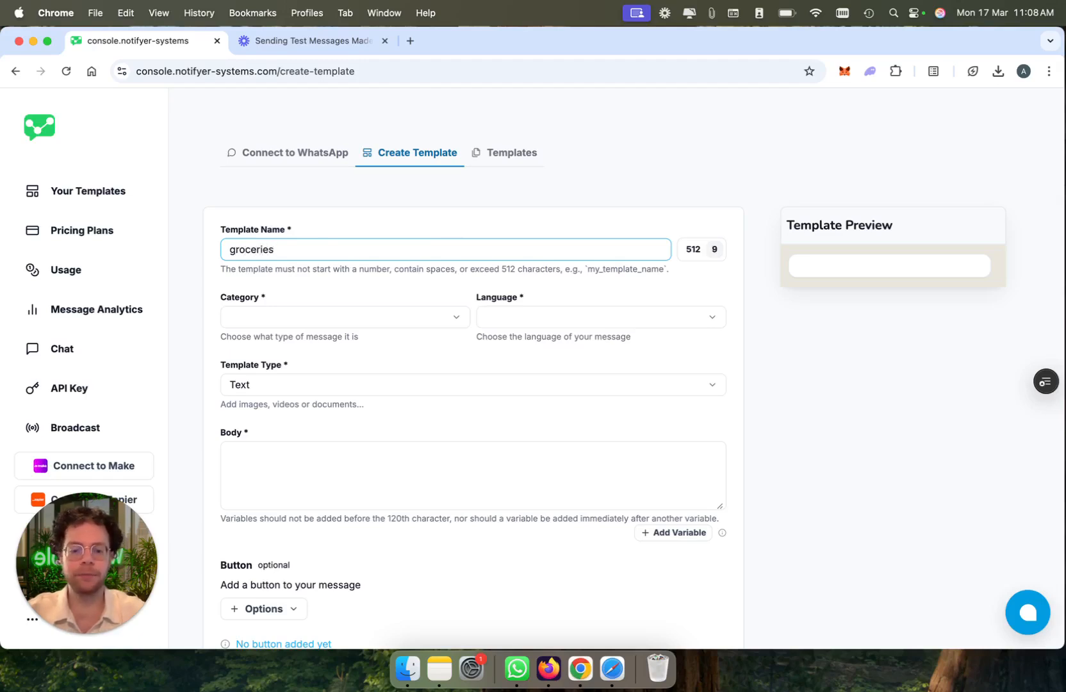
{"action": "type", "text": "_shipment_update"}
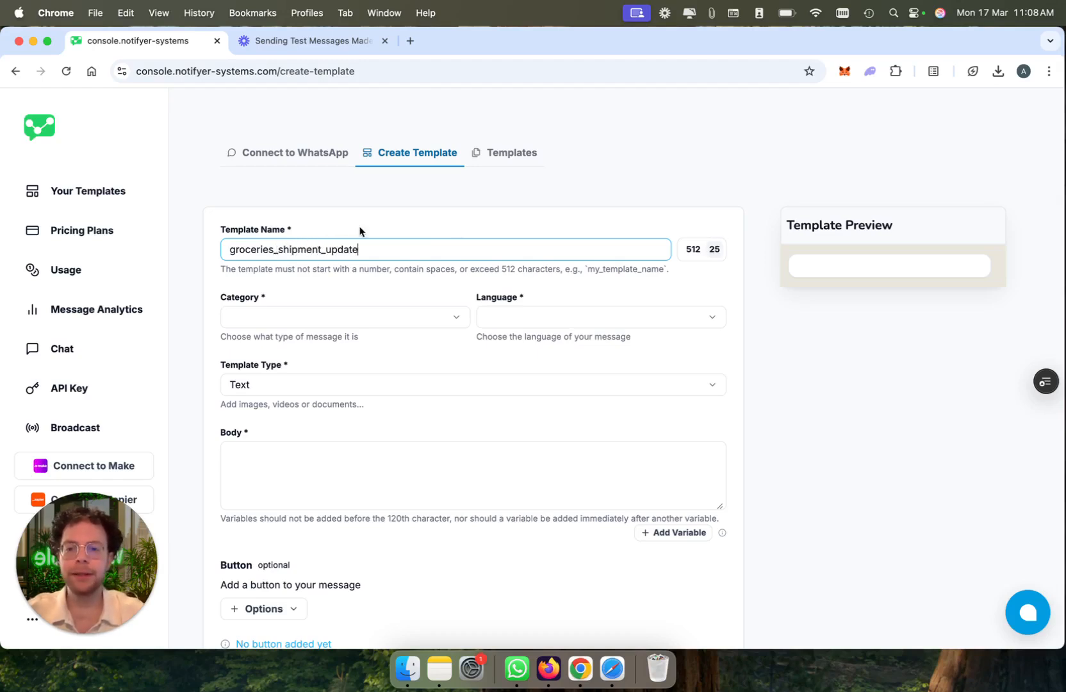
{"action": "type", "text": "_"}
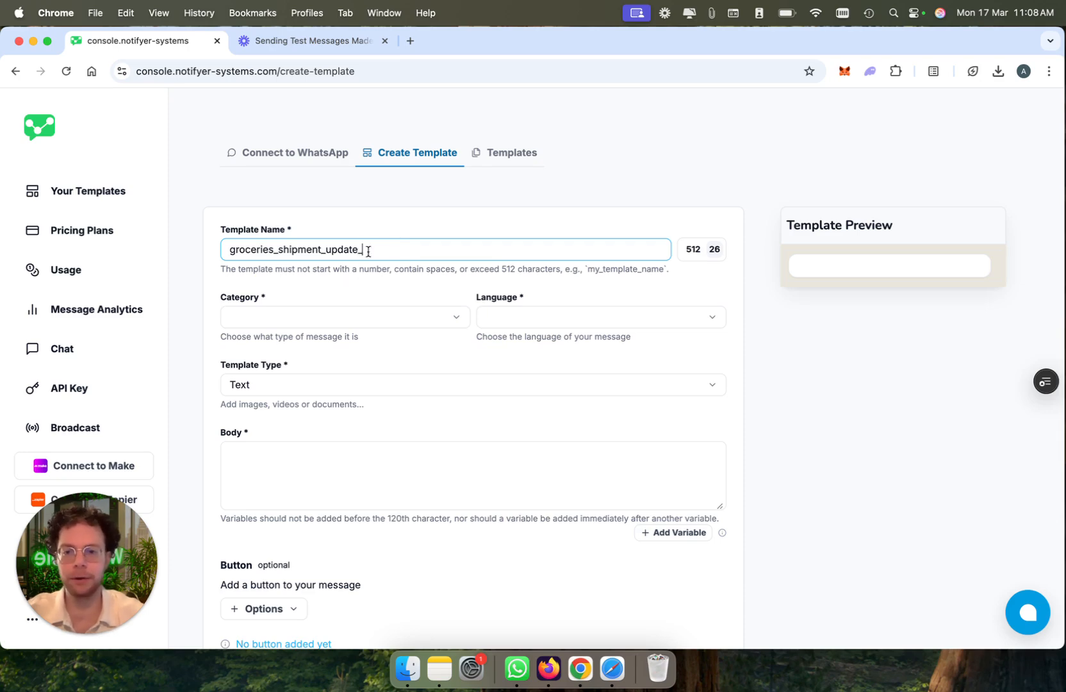
{"action": "key", "text": "BackSpace"}
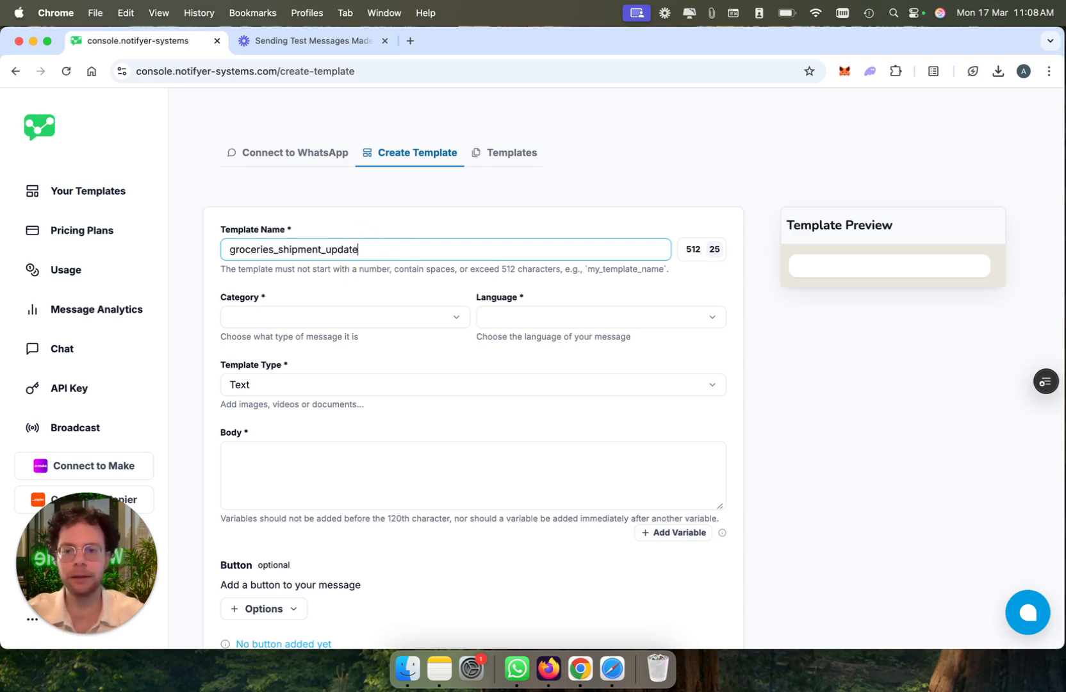
{"action": "type", "text": "_shi"}
{"action": "key", "text": "BackSpace"}
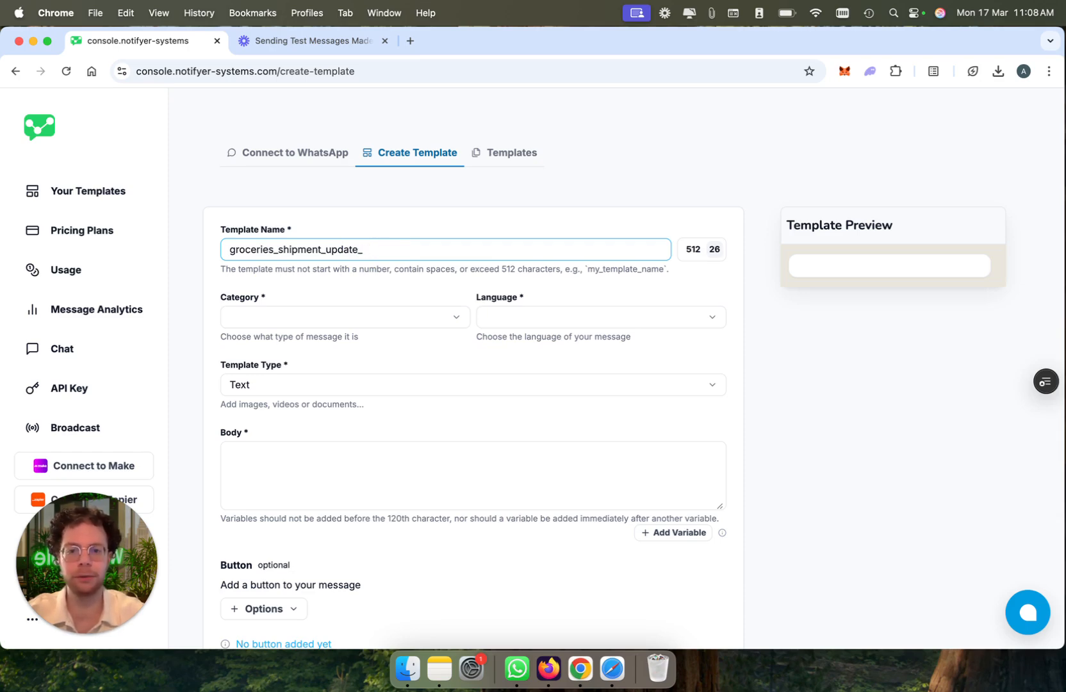
Step: Set the template's category to UTILITY and its language to English
{"action": "left_click", "coordinate": [309, 324]}
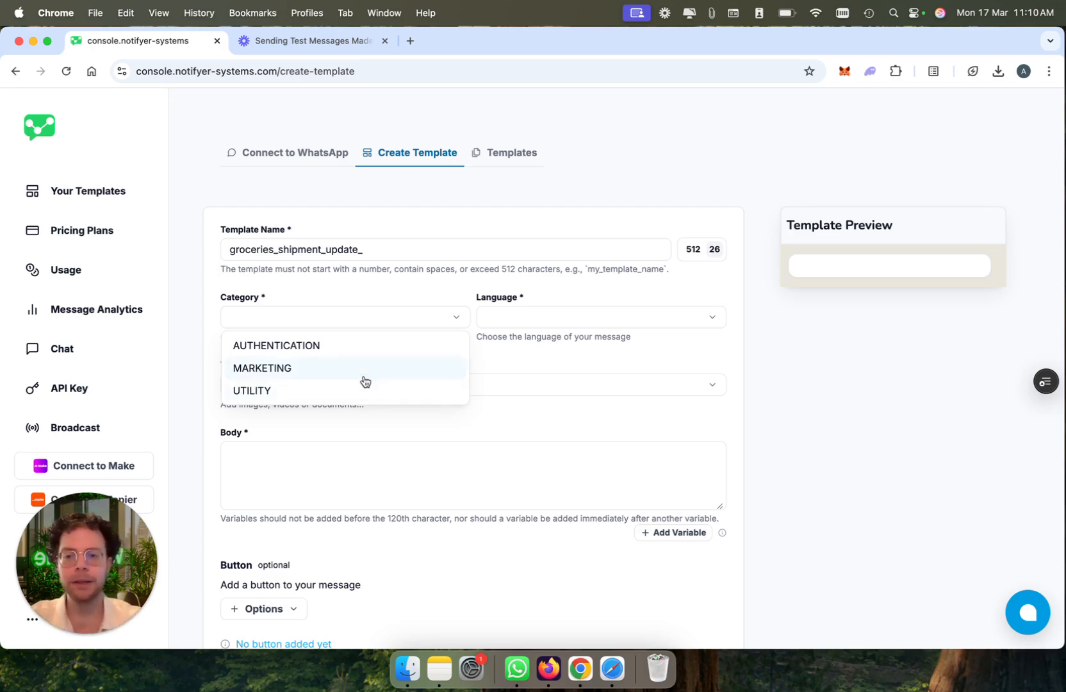
{"action": "left_click", "coordinate": [363, 390]}
{"action": "left_click", "coordinate": [567, 320]}
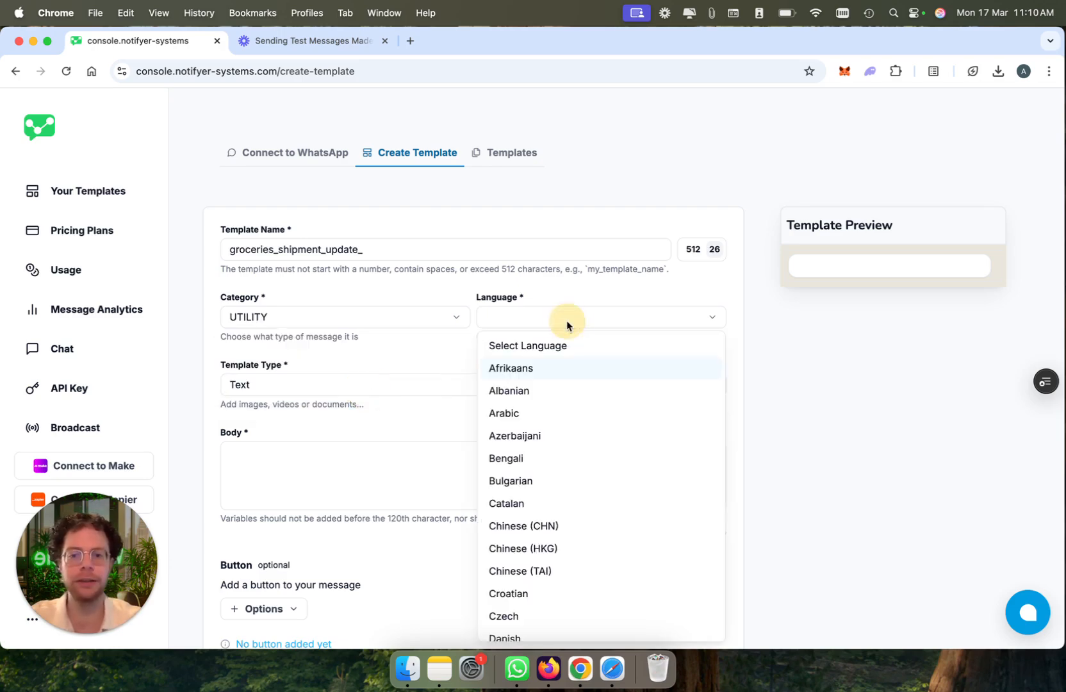
{"action": "key", "text": "e"}
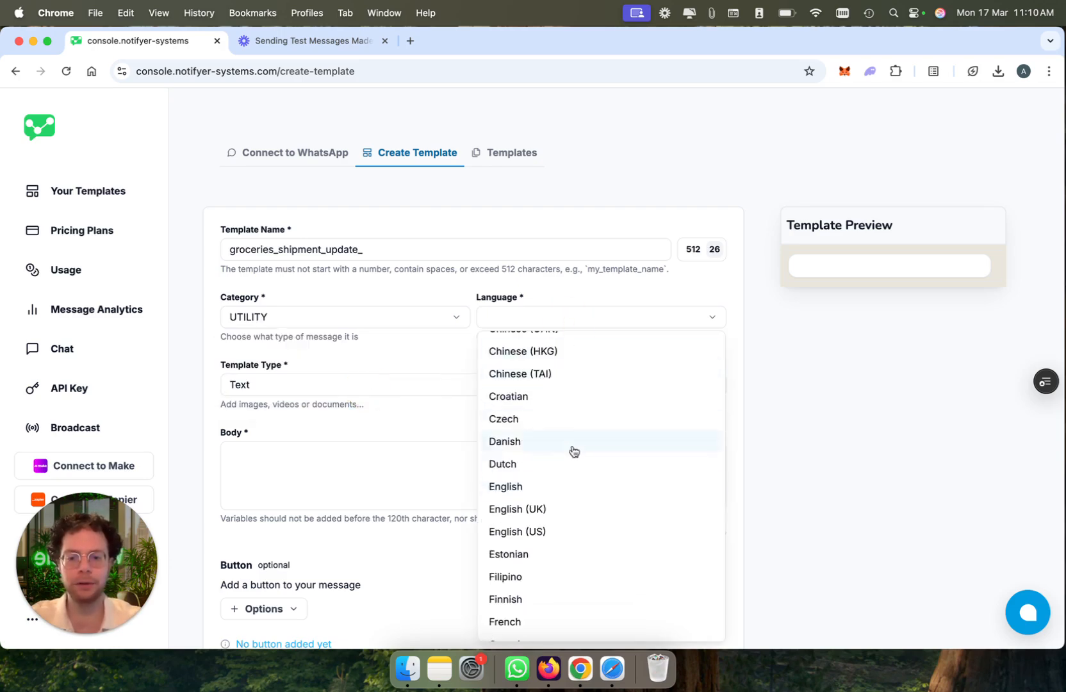
{"action": "left_click", "coordinate": [571, 487]}
Step: Try the Image, Document and Video template types, and set the type back to Text
{"action": "scroll", "coordinate": [361, 385], "scroll_direction": "down", "scroll_amount": 1}
{"action": "left_click", "coordinate": [363, 355]}
{"action": "left_click", "coordinate": [363, 403]}
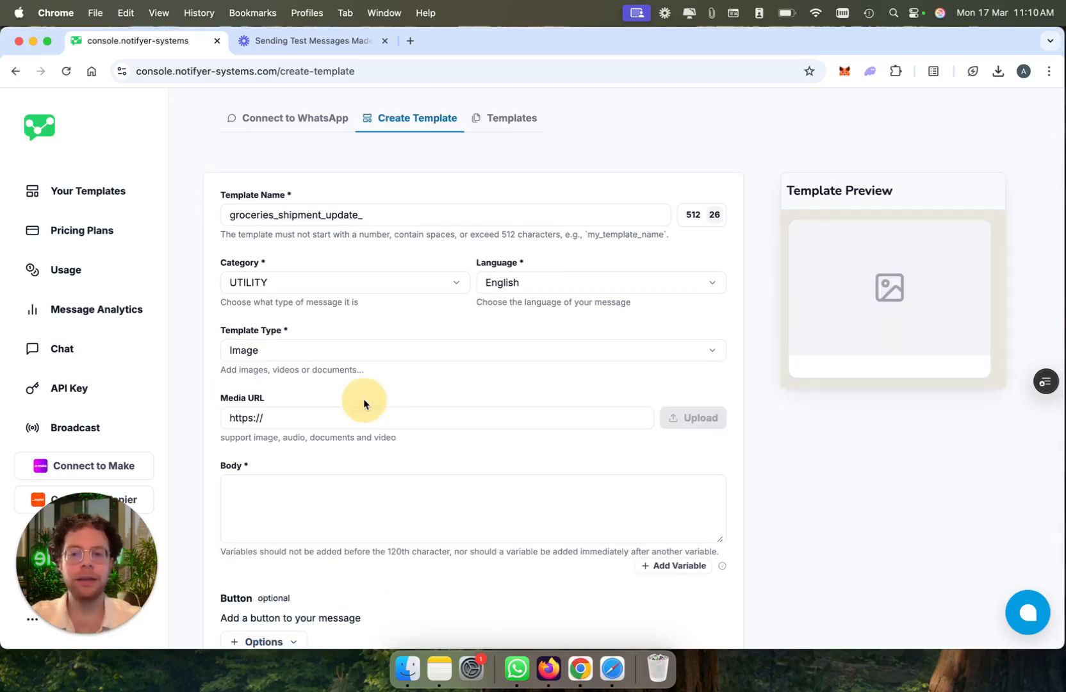
{"action": "left_click", "coordinate": [358, 357]}
{"action": "left_click", "coordinate": [358, 423]}
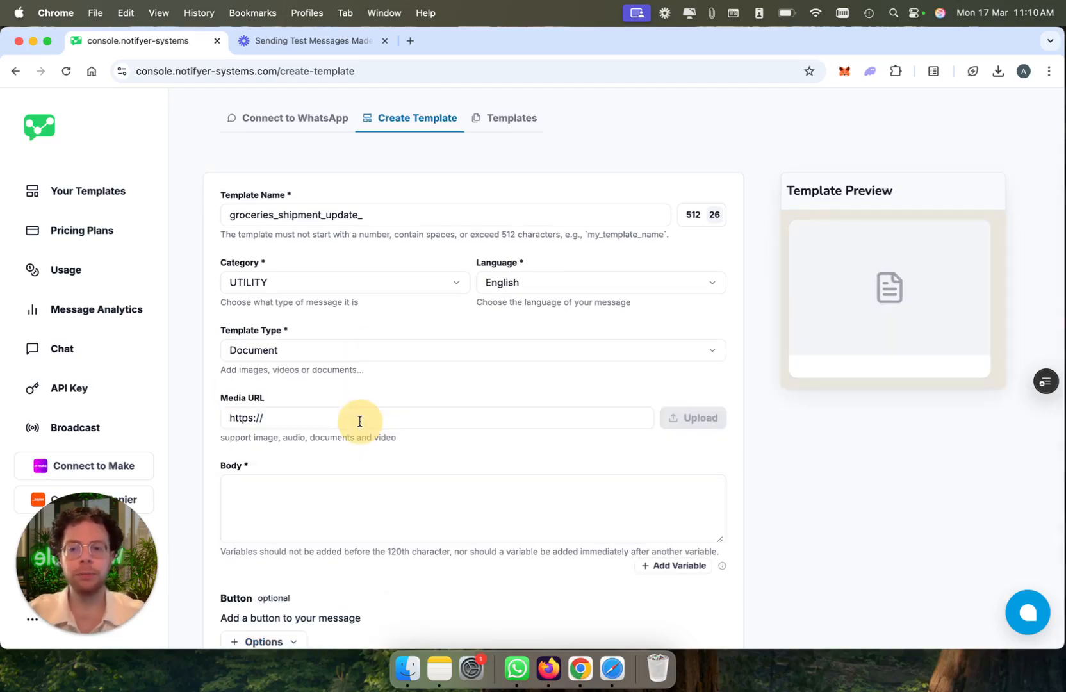
{"action": "left_click", "coordinate": [362, 355]}
{"action": "left_click", "coordinate": [364, 444]}
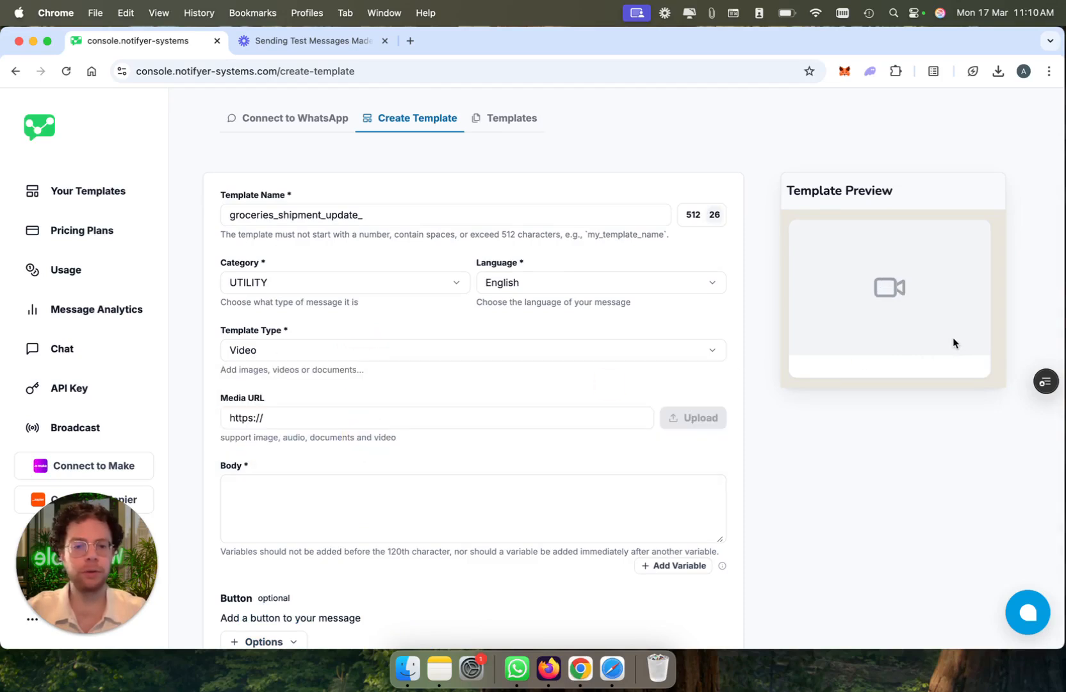
{"action": "left_click", "coordinate": [557, 354]}
{"action": "left_click", "coordinate": [524, 377]}
Step: Show the media URL field of the Image template type, and return the type to Text
{"action": "left_click", "coordinate": [515, 356]}
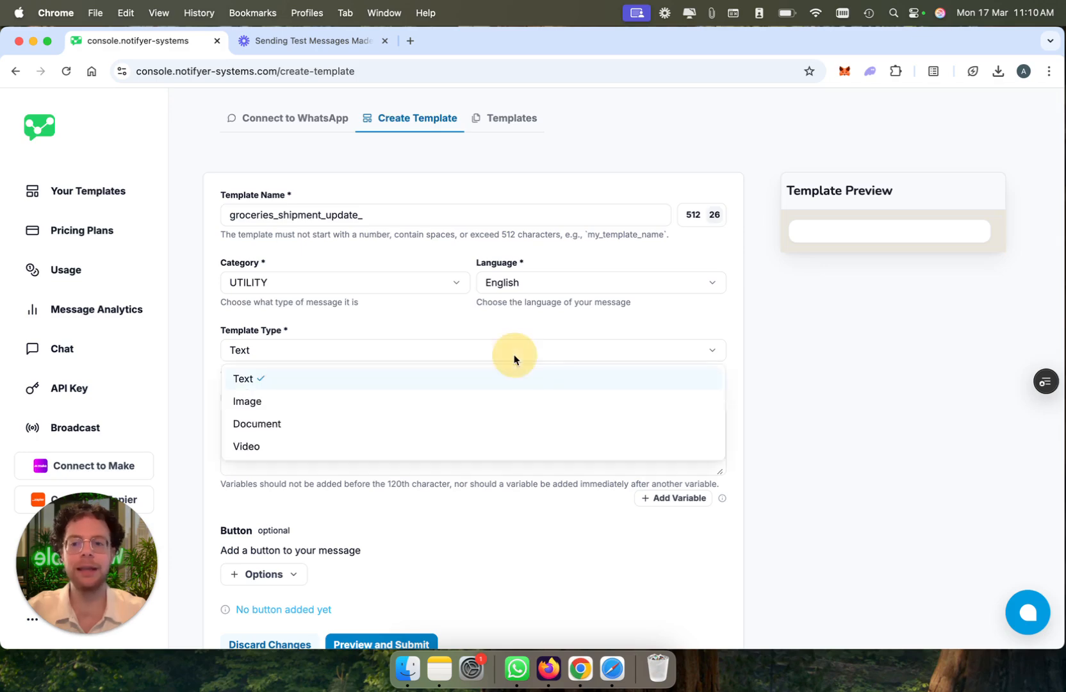
{"action": "left_click", "coordinate": [516, 402]}
{"action": "left_click", "coordinate": [378, 421]}
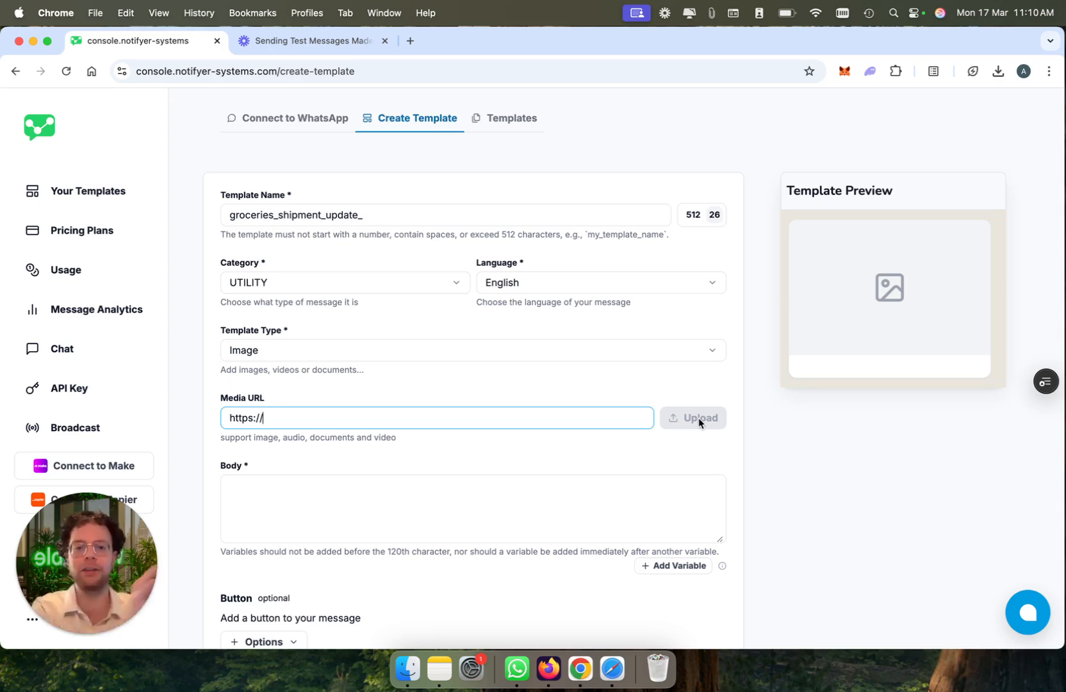
{"action": "left_click", "coordinate": [461, 354]}
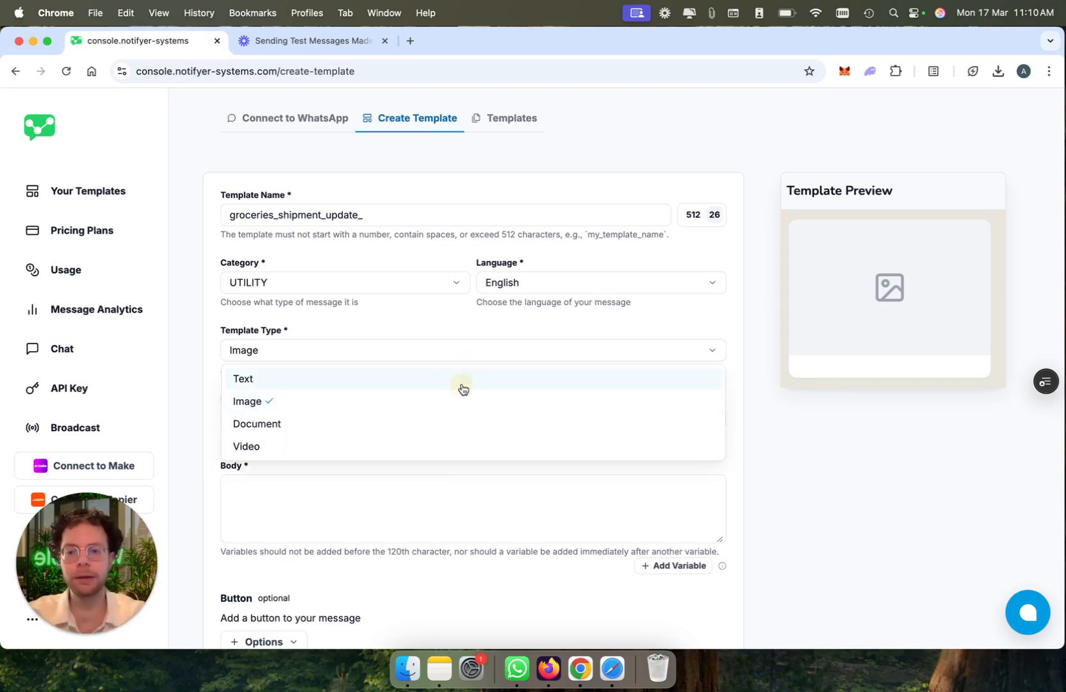
{"action": "left_click", "coordinate": [460, 381]}
Step: Begin the message body with the greeting "Hi {{1}},", inserting a variable for the recipient's name
{"action": "left_click", "coordinate": [426, 442]}
{"action": "type", "text": "Hi"}
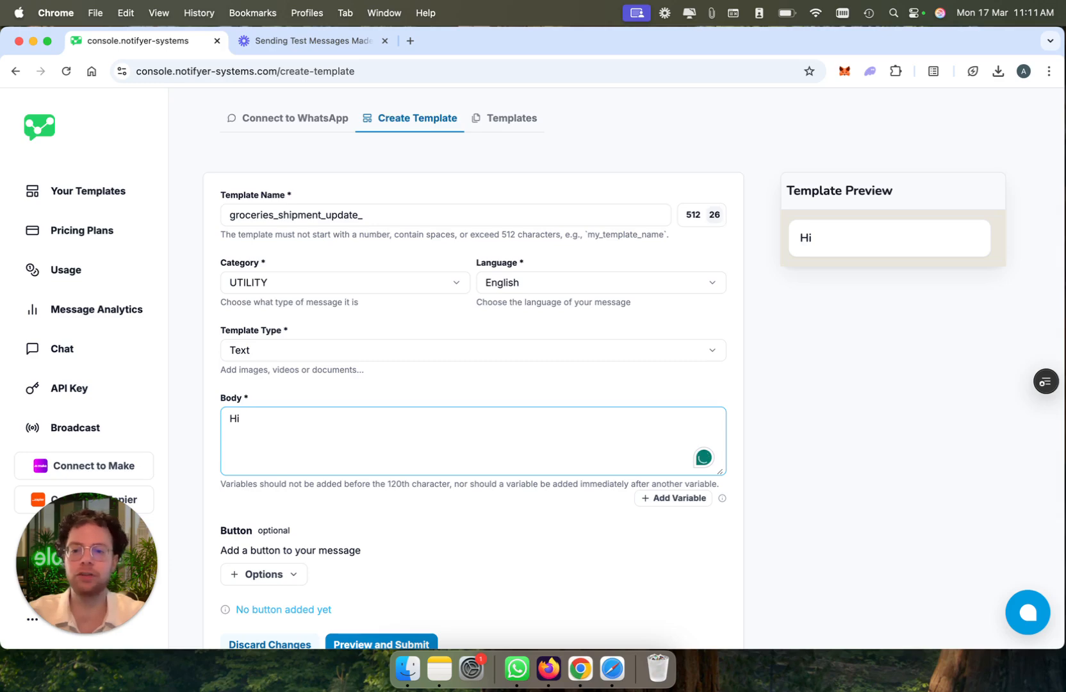
{"action": "left_click", "coordinate": [669, 502]}
{"action": "left_click", "coordinate": [430, 421]}
{"action": "type", "text": ","}
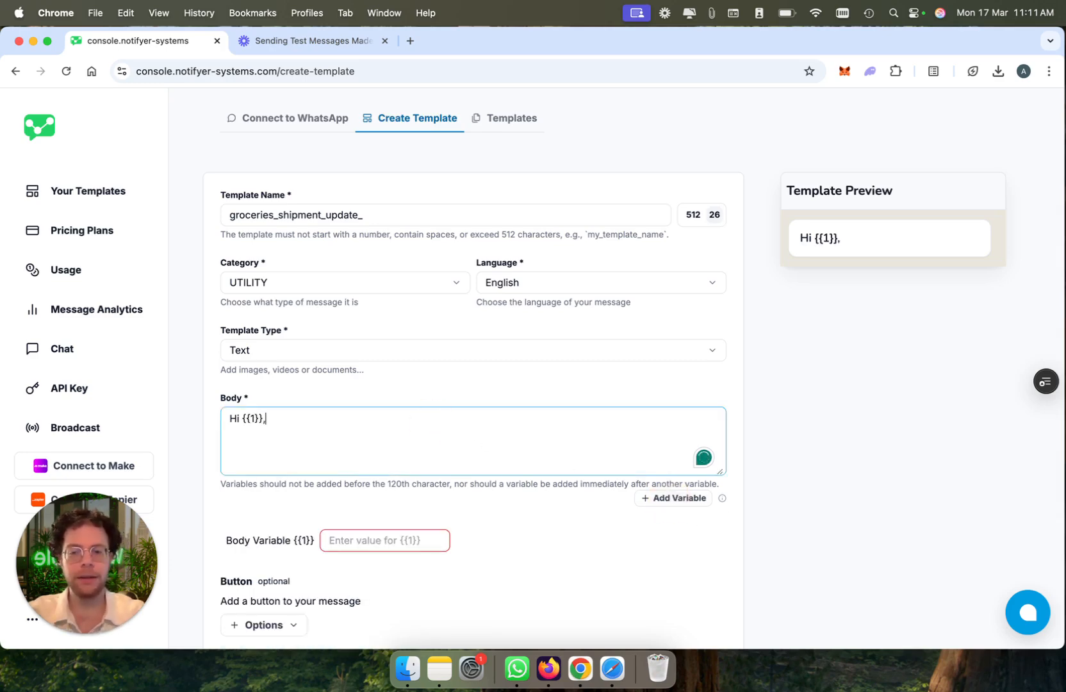
Step: Write "Your groceries are slightly delayed, they will arrive at {{2}}." followed by "If you have any question, please get in touch or reschedule your delivery."
{"action": "key", "text": "Return"}
{"action": "key", "text": "Return"}
{"action": "type", "text": "Your groceries are slightly delayed, they will arrive at"}
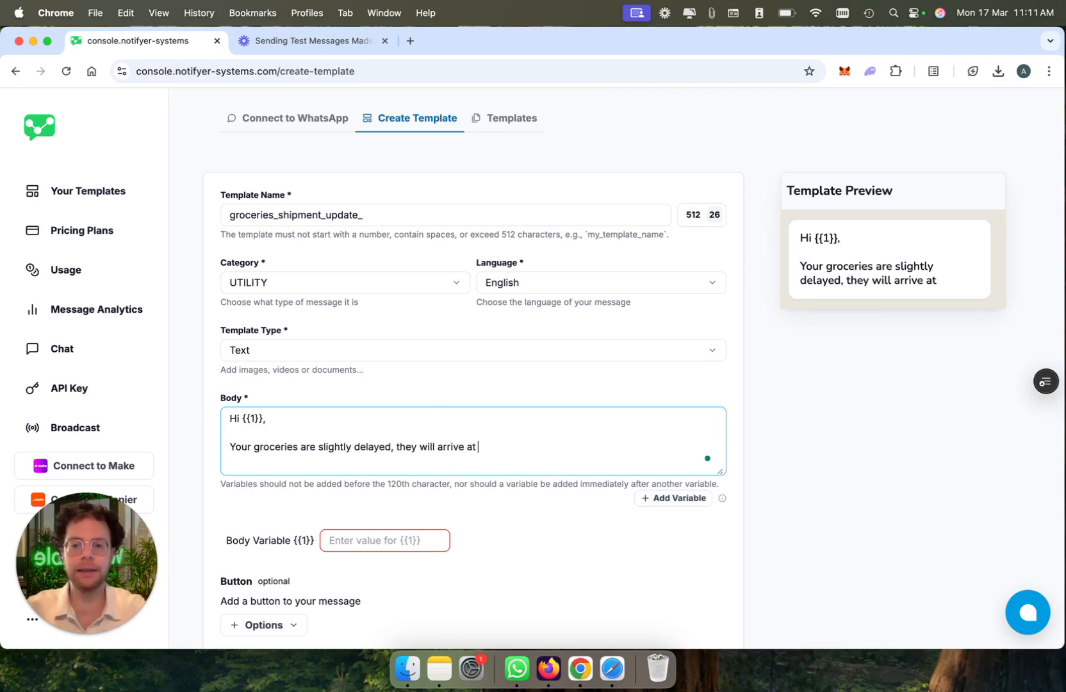
{"action": "left_click", "coordinate": [670, 498]}
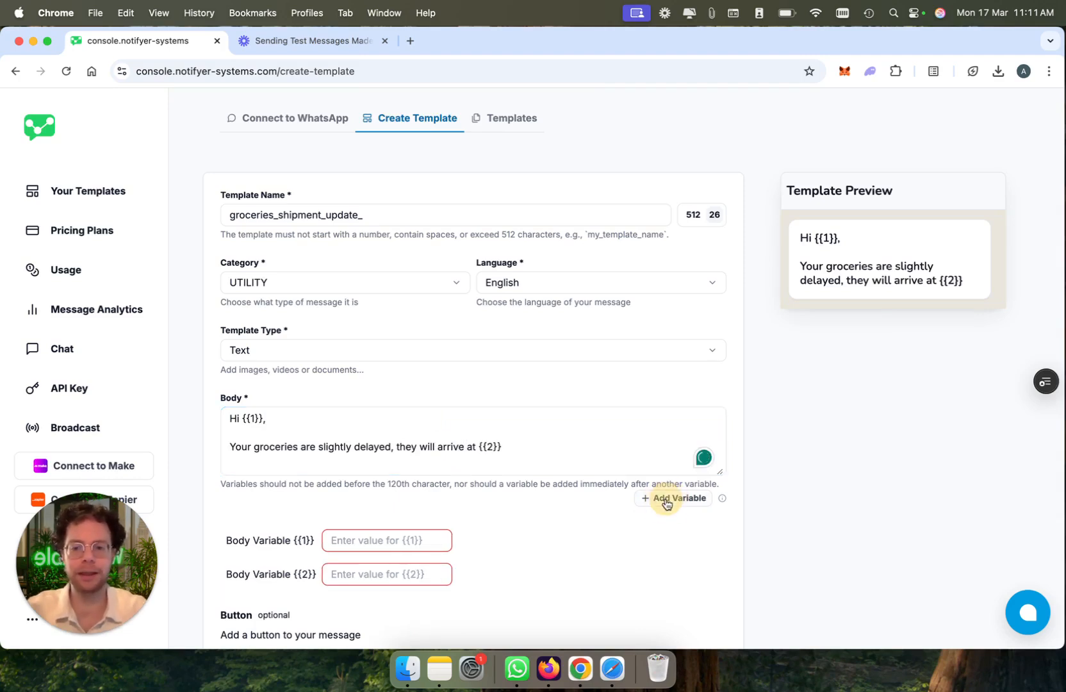
{"action": "left_click", "coordinate": [523, 445]}
{"action": "type", "text": ".  If you have any question, please get in touch or reschedule your delivery."}
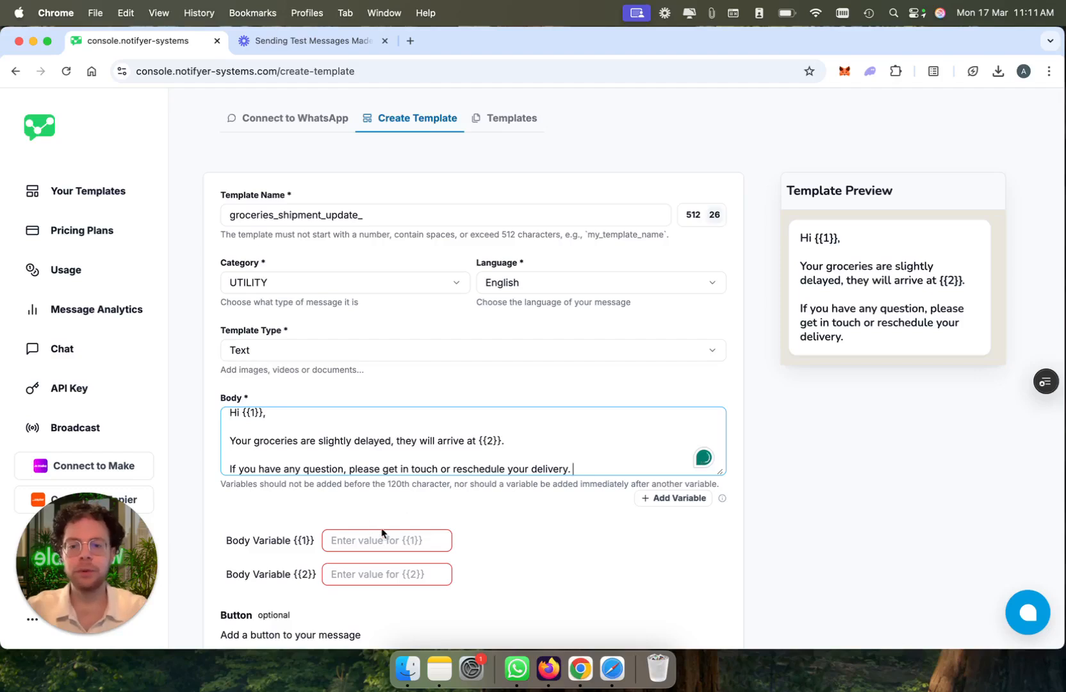
Step: Fill in the sample values: a customer's first name for body variable {{1}} and 2:30pm for body variable {{2}}
{"action": "scroll", "coordinate": [284, 466], "scroll_direction": "down", "scroll_amount": 3}
{"action": "scroll", "coordinate": [360, 366], "scroll_direction": "up", "scroll_amount": 1}
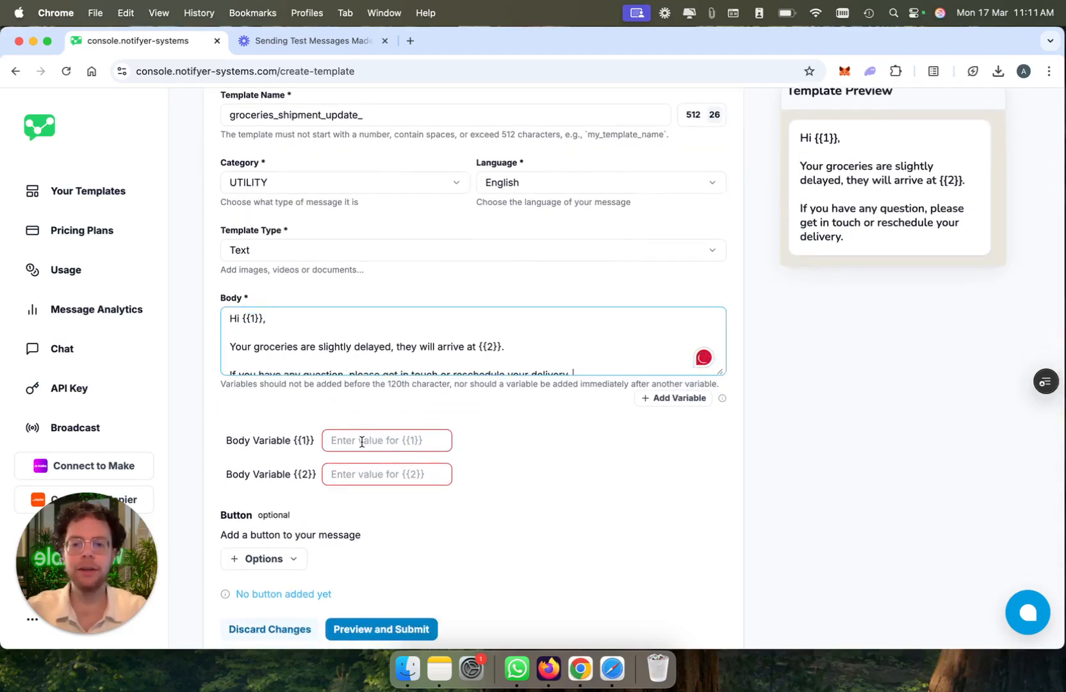
{"action": "scroll", "coordinate": [355, 440], "scroll_direction": "up", "scroll_amount": 2}
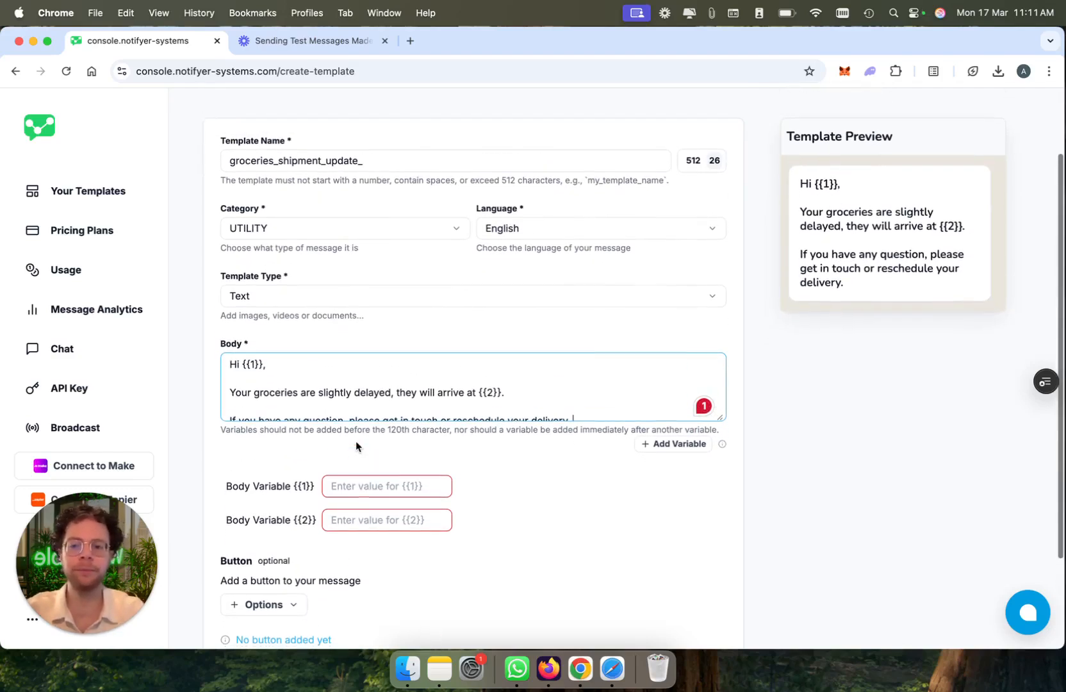
{"action": "left_click", "coordinate": [344, 490]}
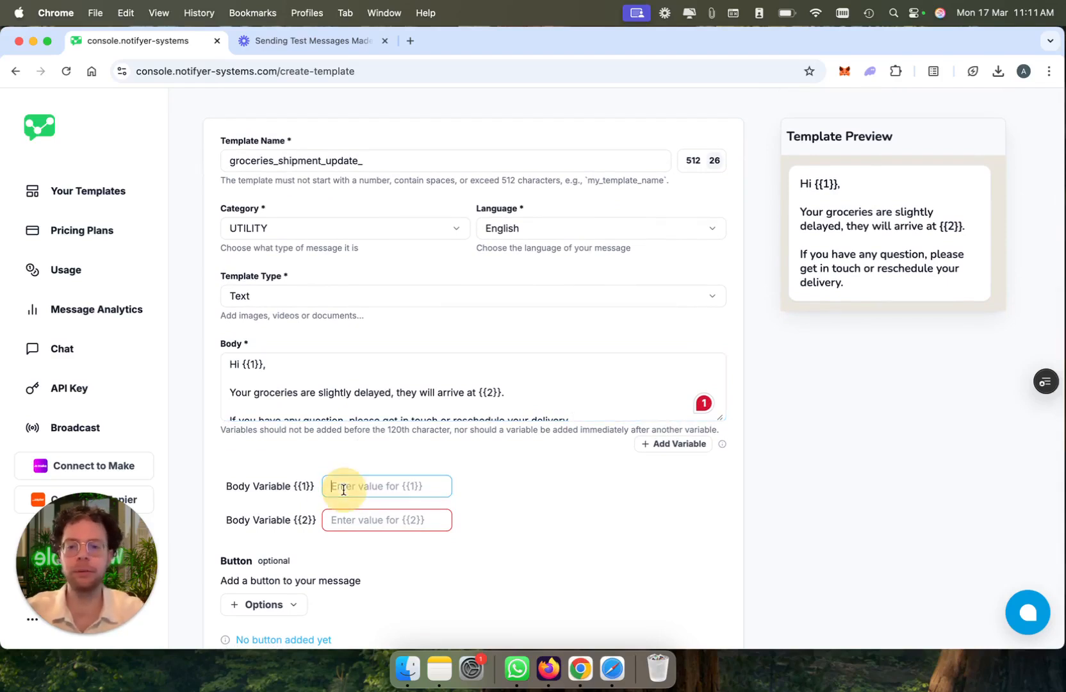
{"action": "type", "text": "Axel"}
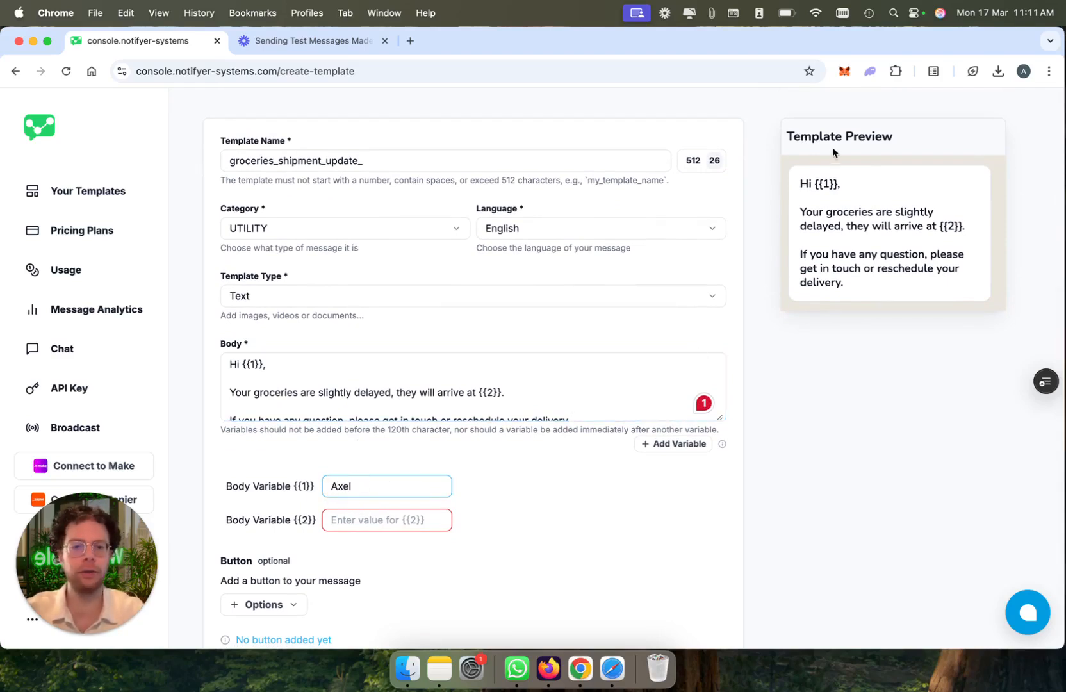
{"action": "left_click", "coordinate": [363, 518]}
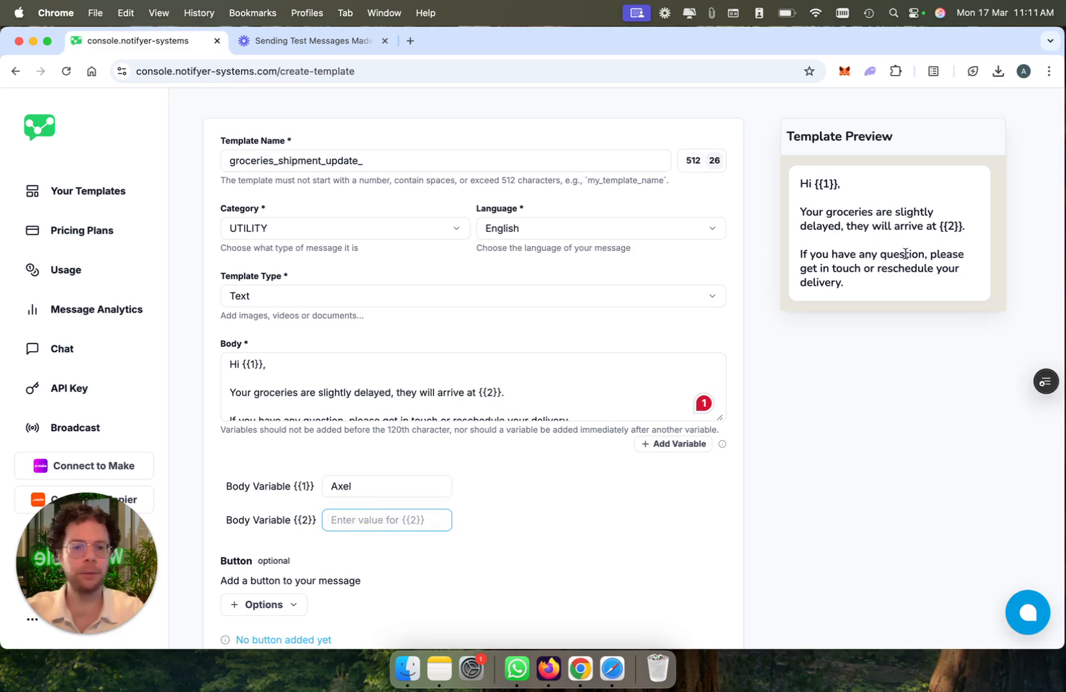
{"action": "type", "text": "2:"}
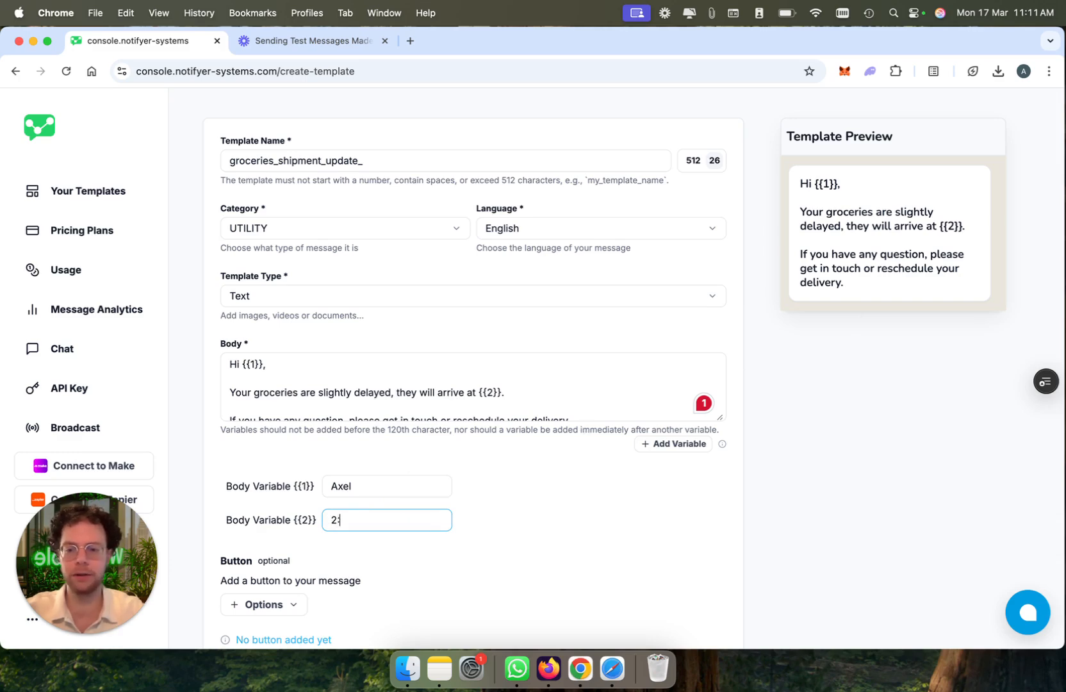
{"action": "type", "text": "30pm"}
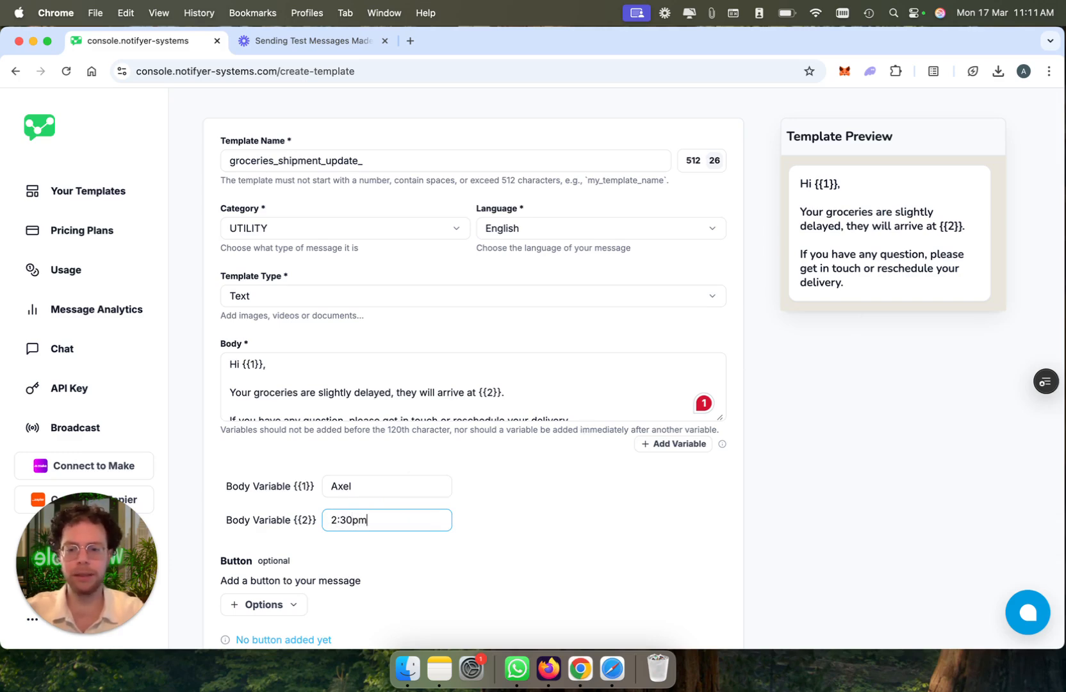
Step: Add a Quick Reply button to the message template
{"action": "scroll", "coordinate": [650, 409], "scroll_direction": "down", "scroll_amount": 2}
{"action": "scroll", "coordinate": [399, 444], "scroll_direction": "up", "scroll_amount": 2}
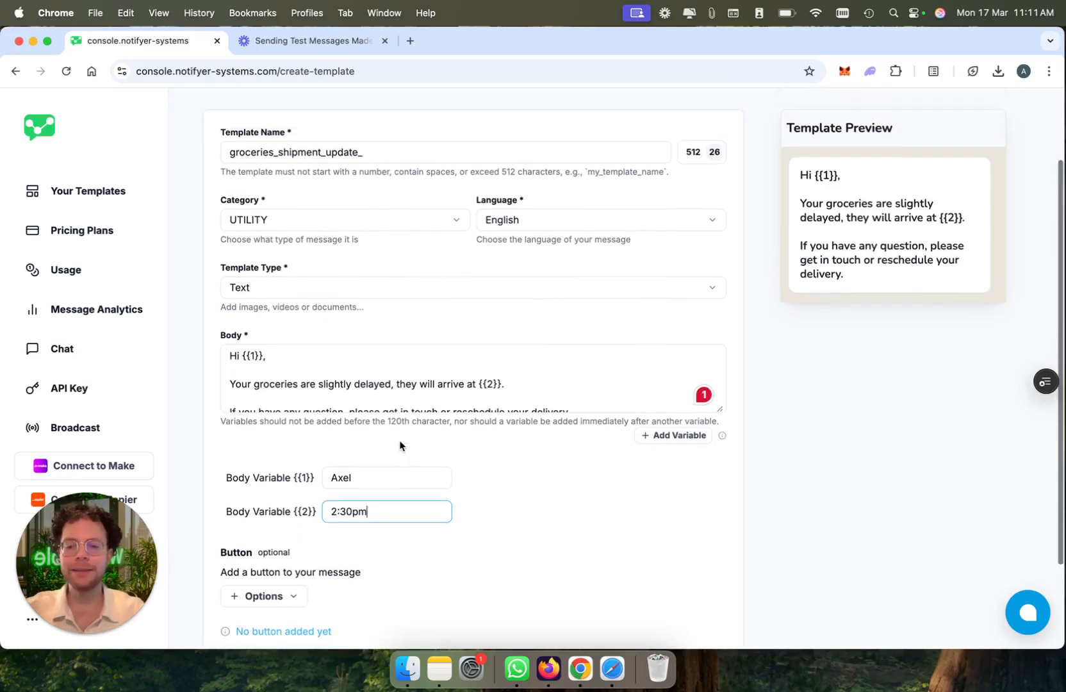
{"action": "scroll", "coordinate": [400, 440], "scroll_direction": "down", "scroll_amount": 3}
{"action": "left_click", "coordinate": [282, 531]}
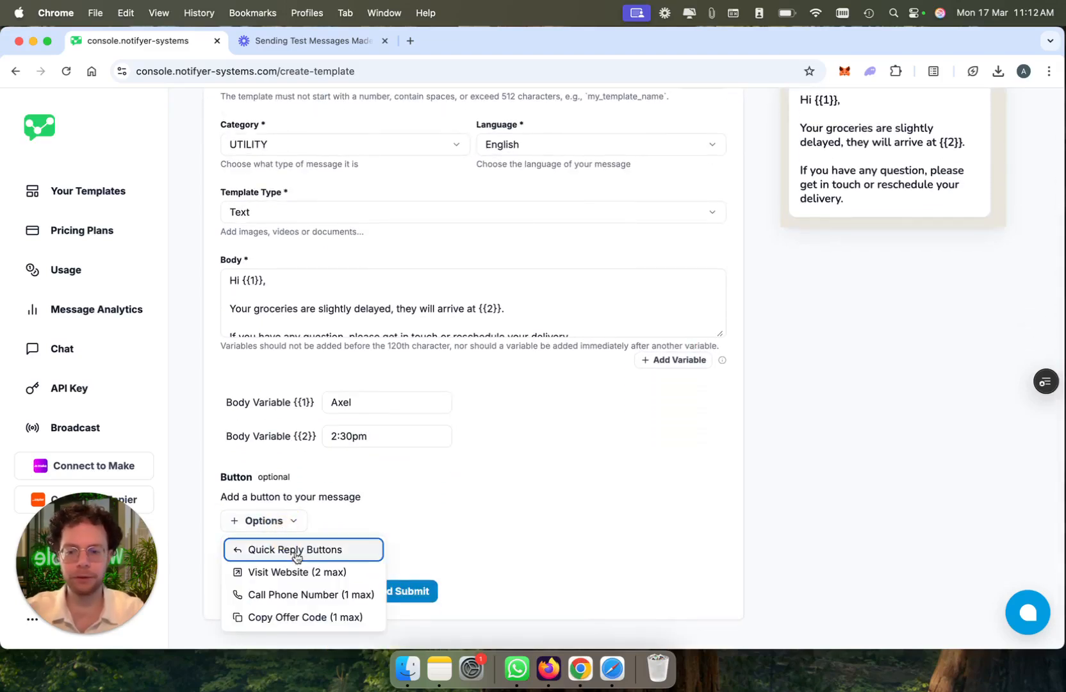
{"action": "left_click", "coordinate": [292, 549]}
Step: Set the quick reply's button text to "Cancel my delivery"
{"action": "scroll", "coordinate": [362, 601], "scroll_direction": "down", "scroll_amount": 1}
{"action": "scroll", "coordinate": [309, 469], "scroll_direction": "down", "scroll_amount": 1}
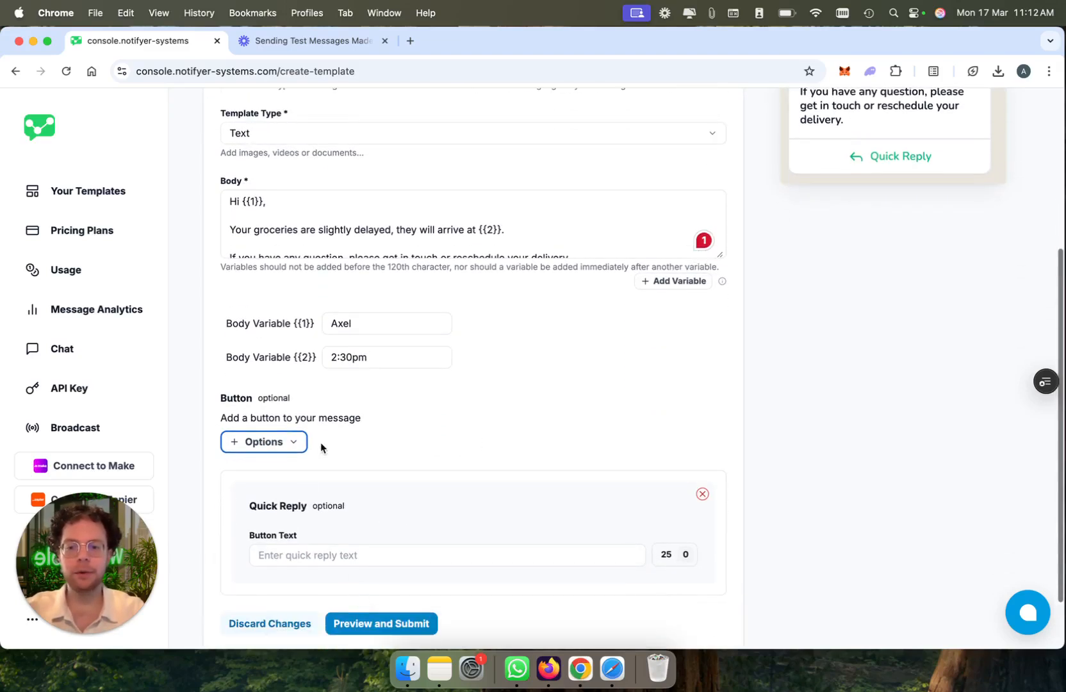
{"action": "scroll", "coordinate": [328, 433], "scroll_direction": "up", "scroll_amount": 5}
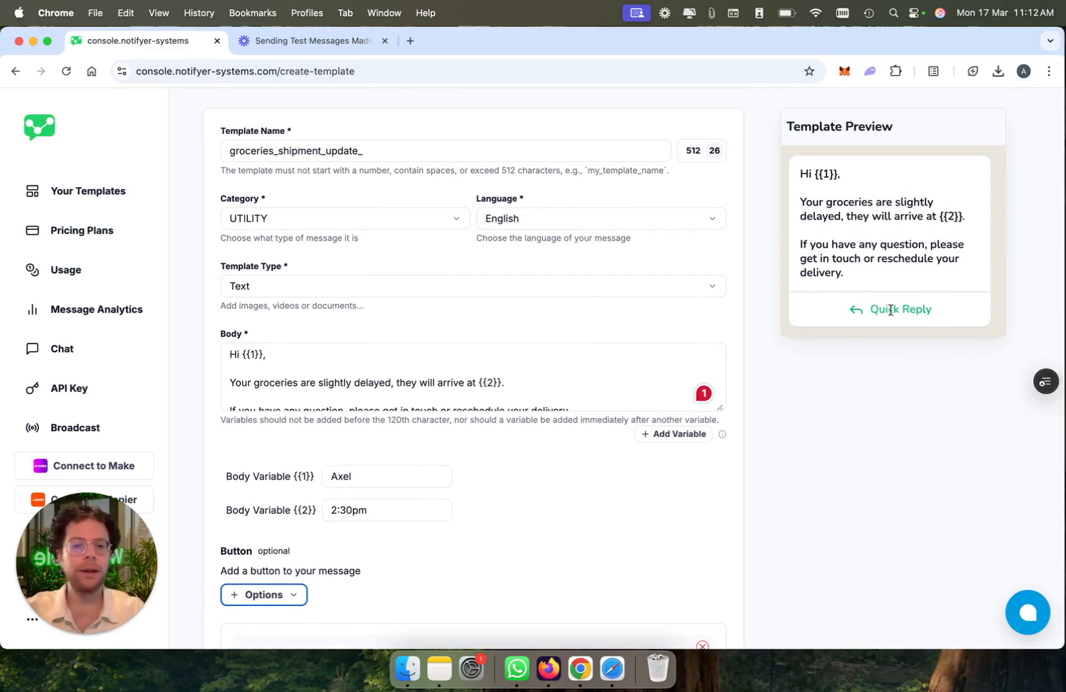
{"action": "scroll", "coordinate": [524, 438], "scroll_direction": "down", "scroll_amount": 3}
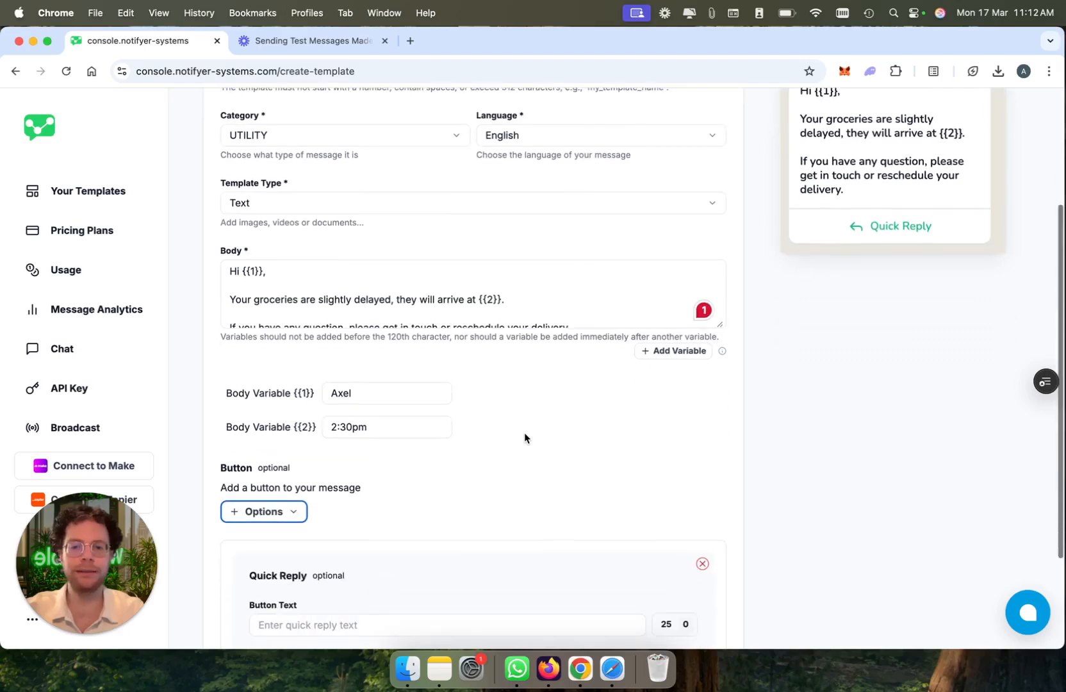
{"action": "scroll", "coordinate": [432, 474], "scroll_direction": "down", "scroll_amount": 3}
{"action": "left_click", "coordinate": [411, 532]}
{"action": "type", "text": "C"}
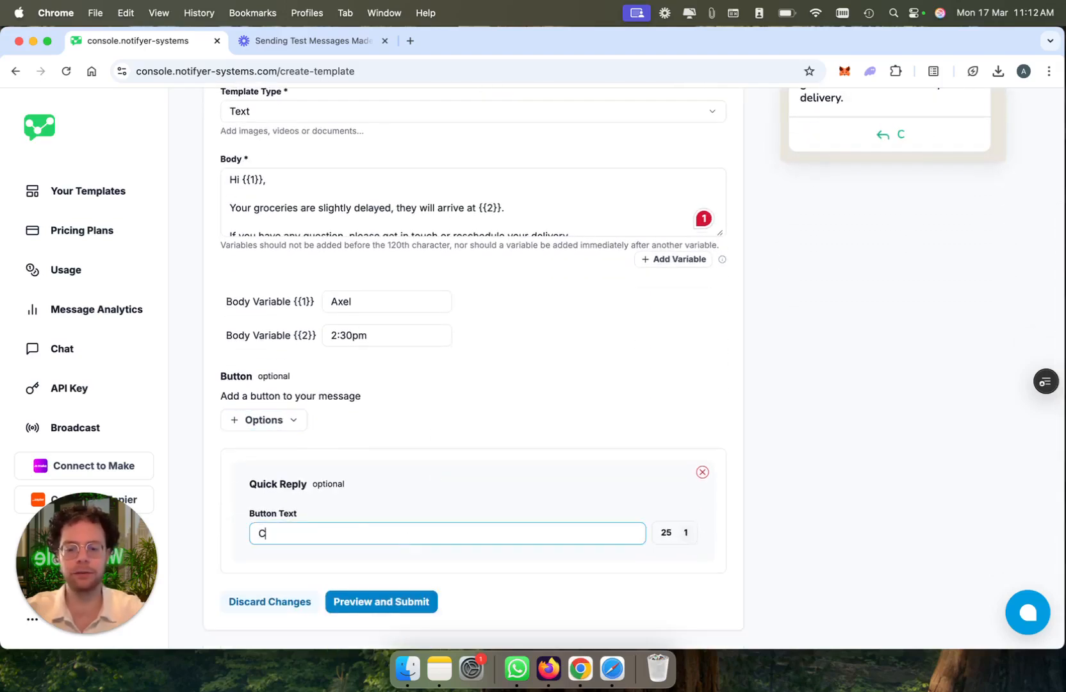
{"action": "type", "text": "ancel my delivery"}
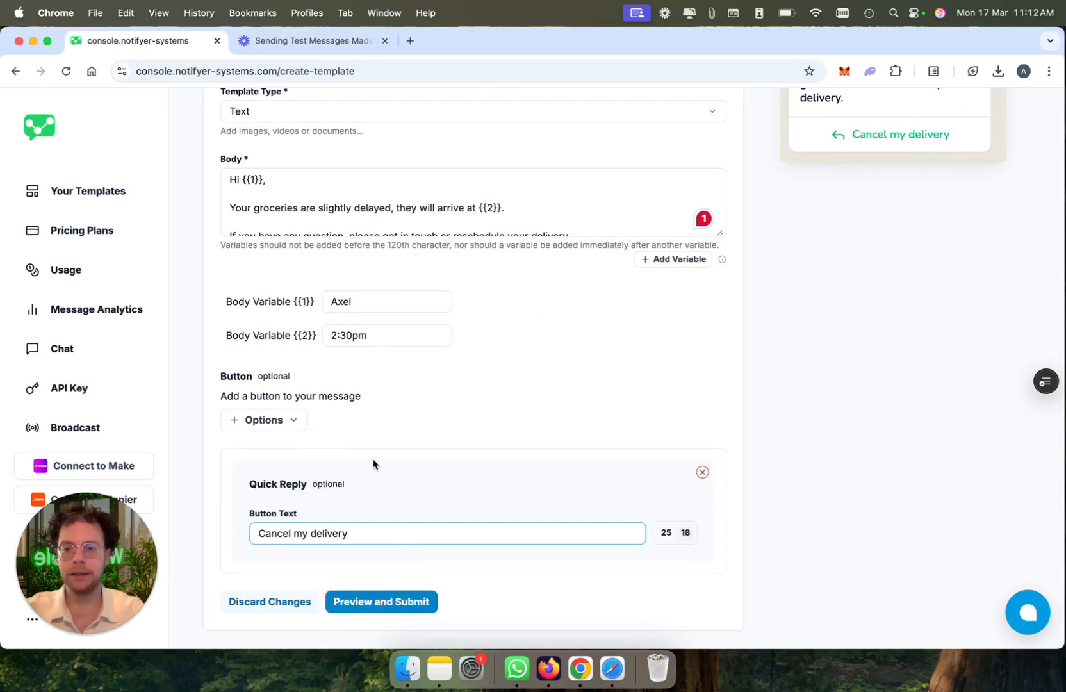
Step: Add a Call Phone Number button with the text "Call us", the country code France and the business's phone number
{"action": "left_click", "coordinate": [281, 421]}
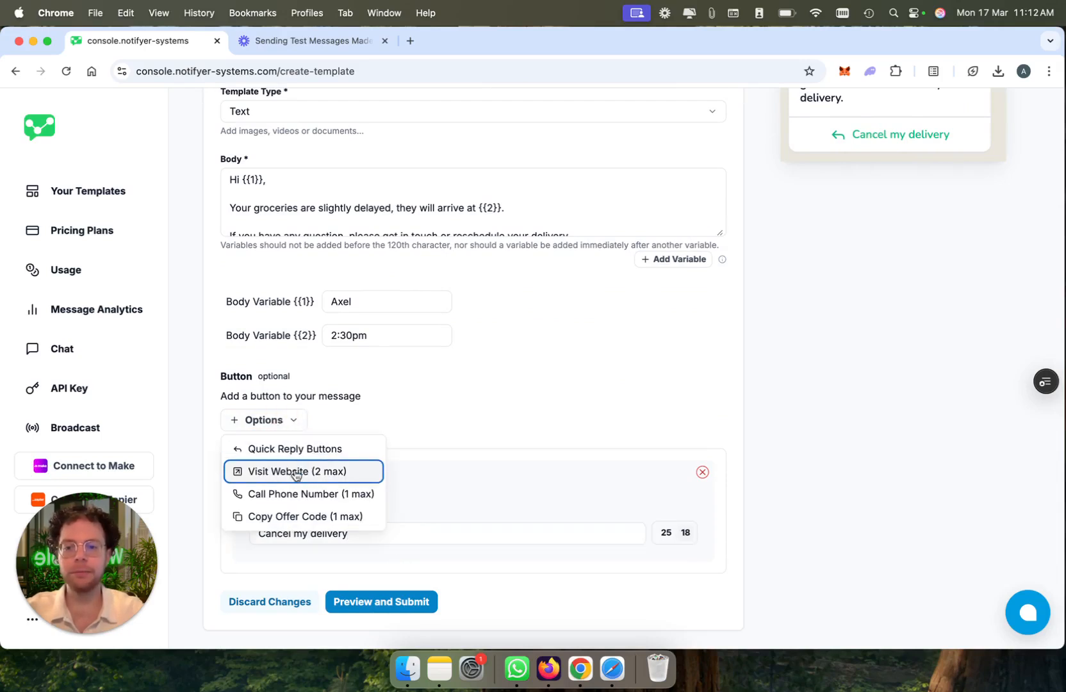
{"action": "left_click", "coordinate": [302, 497]}
{"action": "scroll", "coordinate": [305, 554], "scroll_direction": "down", "scroll_amount": 3}
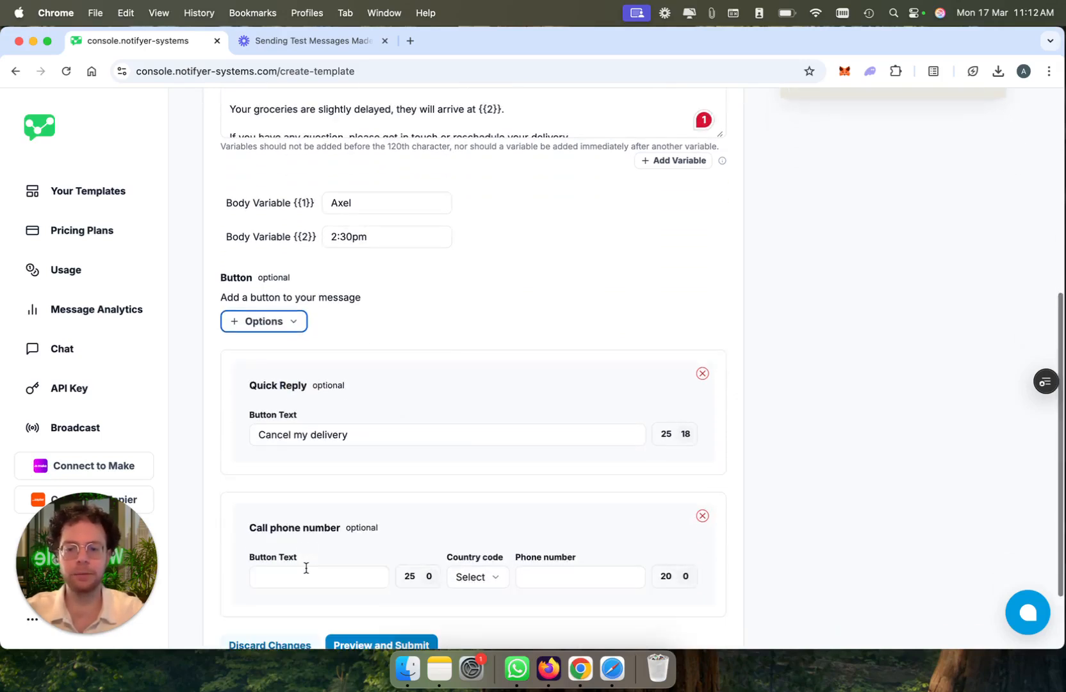
{"action": "left_click", "coordinate": [306, 568]}
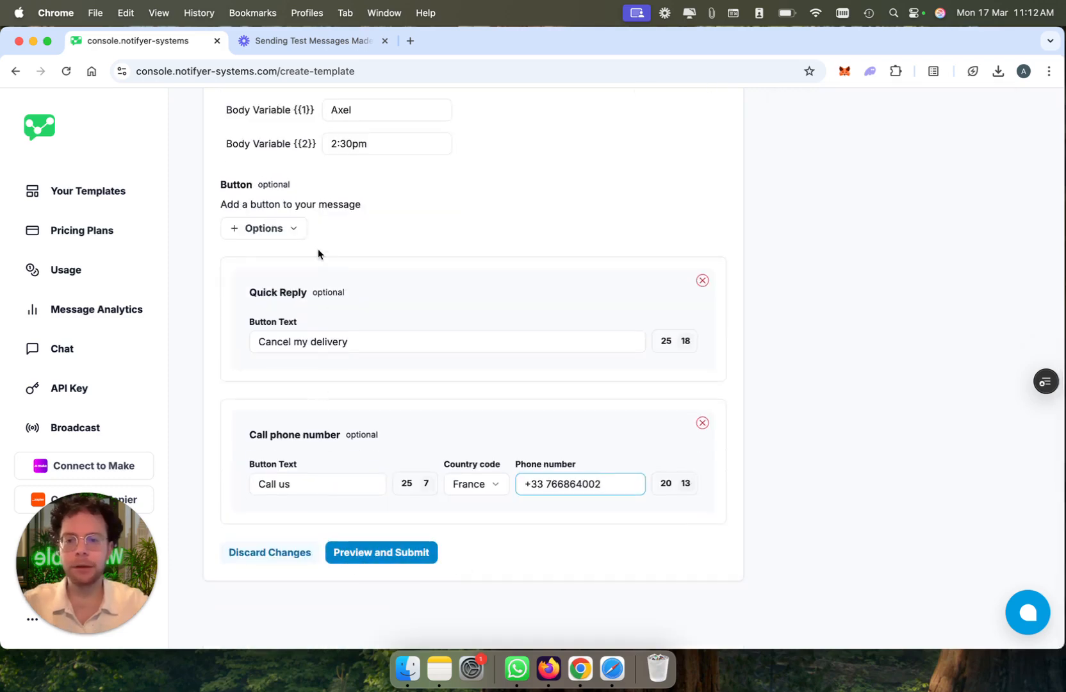
Step: Add a Visit Website button to the message template with the button text "Reschedule"
{"action": "left_click", "coordinate": [298, 231]}
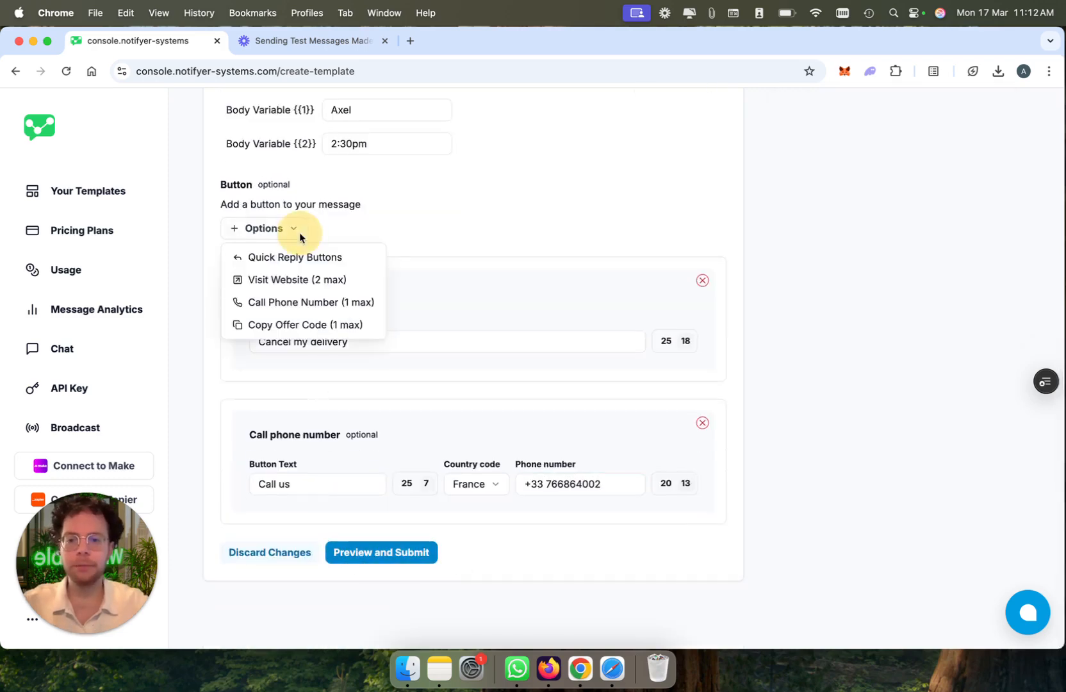
{"action": "left_click", "coordinate": [313, 282]}
{"action": "scroll", "coordinate": [410, 536], "scroll_direction": "down", "scroll_amount": 3}
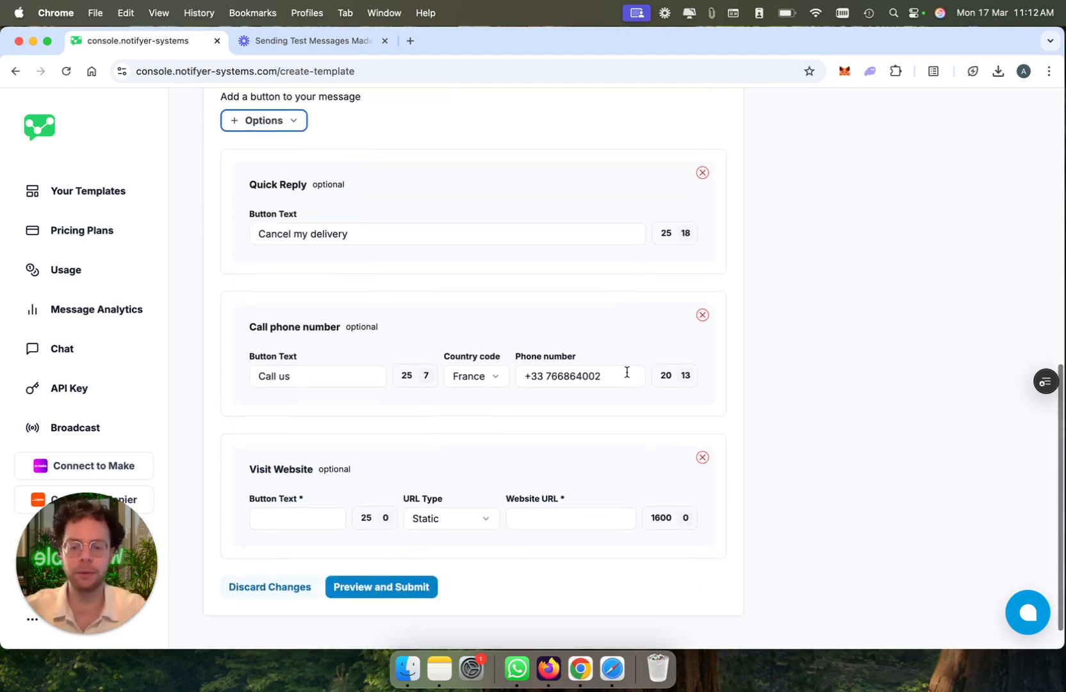
{"action": "scroll", "coordinate": [626, 374], "scroll_direction": "up", "scroll_amount": 15}
{"action": "scroll", "coordinate": [627, 377], "scroll_direction": "down", "scroll_amount": 15}
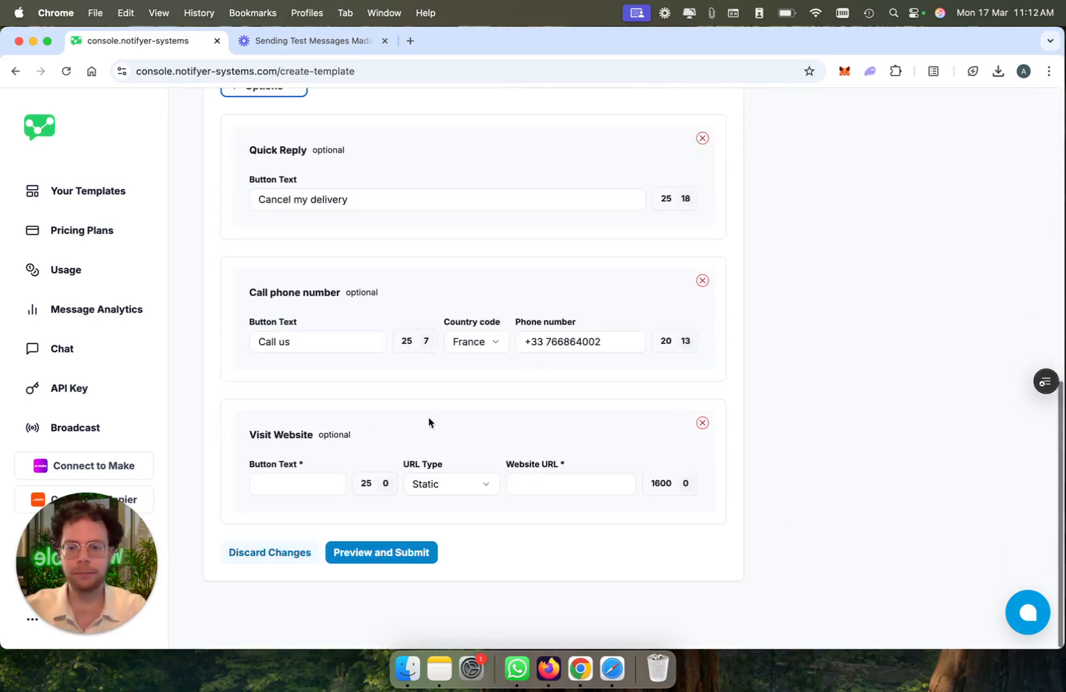
{"action": "left_click", "coordinate": [301, 487]}
{"action": "type", "text": "Reschedule"}
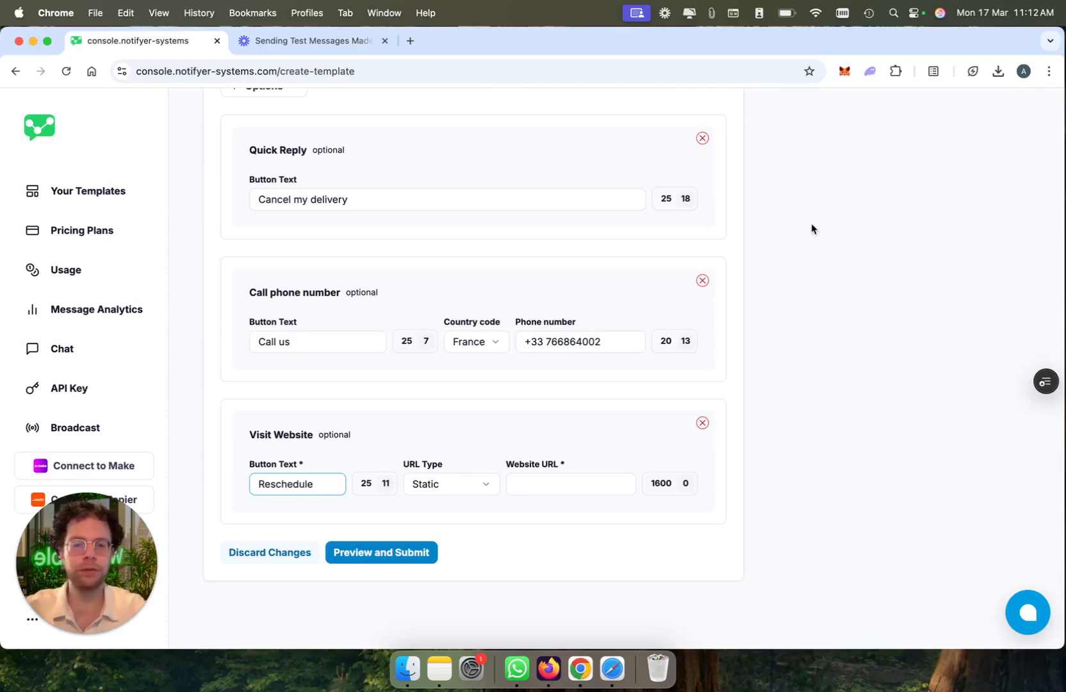
{"action": "scroll", "coordinate": [811, 229], "scroll_direction": "up", "scroll_amount": 10}
{"action": "scroll", "coordinate": [811, 237], "scroll_direction": "down", "scroll_amount": 3}
{"action": "scroll", "coordinate": [616, 378], "scroll_direction": "down", "scroll_amount": 6}
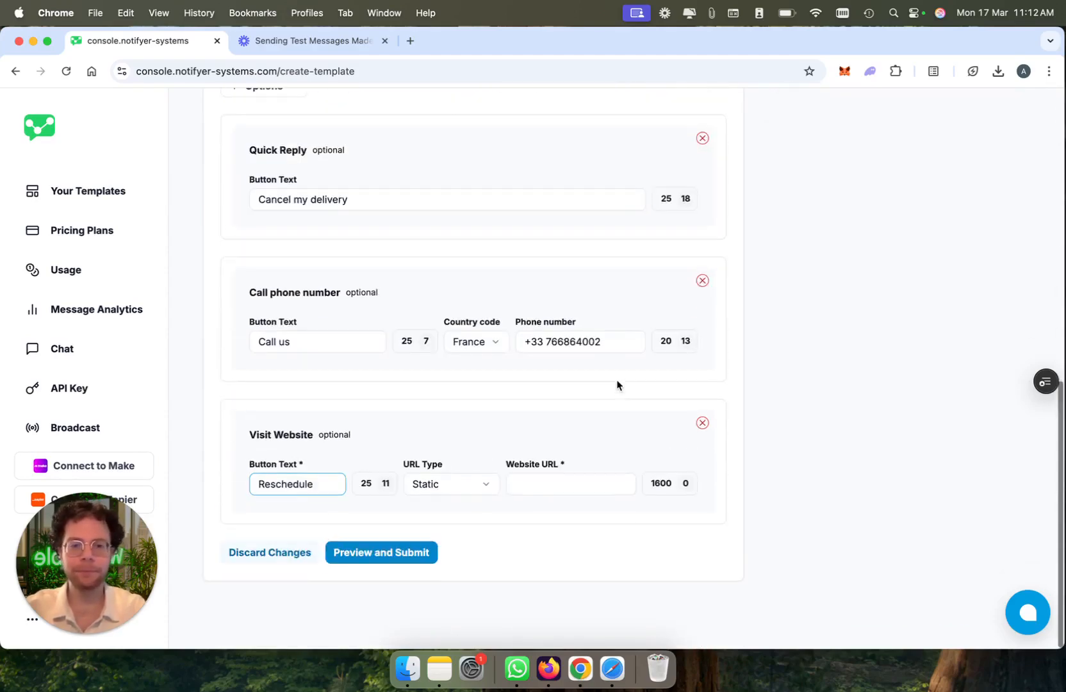
{"action": "left_click", "coordinate": [555, 485]}
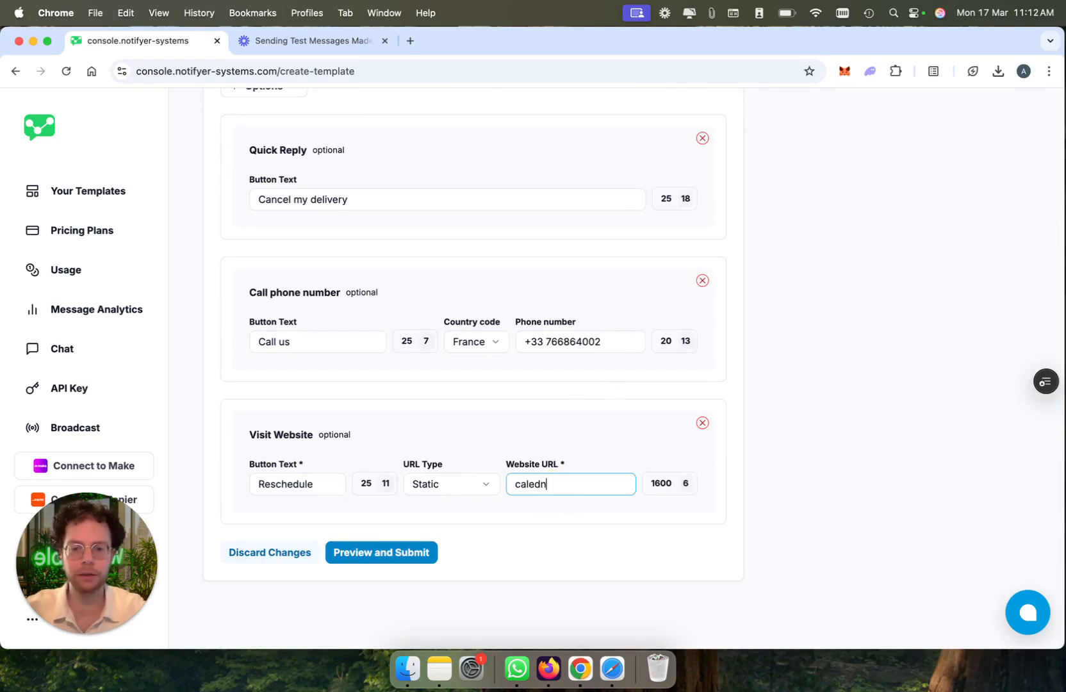
{"action": "type", "text": "caled"}
{"action": "left_click_drag", "start_coordinate": [628, 485], "coordinate": [511, 485]}
{"action": "left_click", "coordinate": [583, 492]}
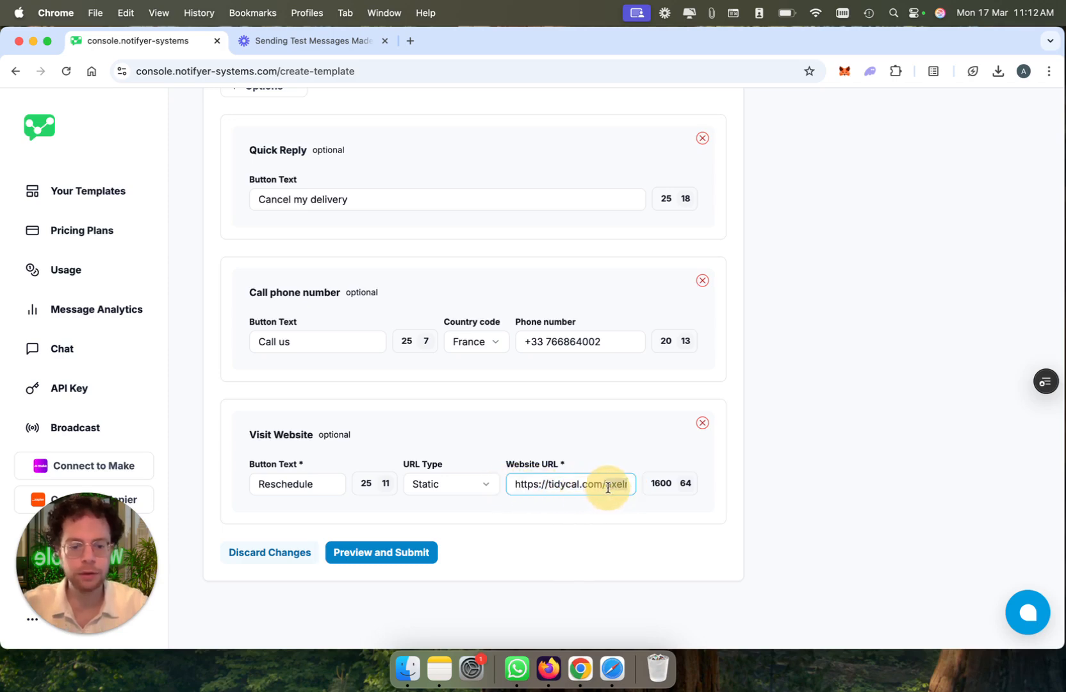
{"action": "key", "text": "BackSpace"}
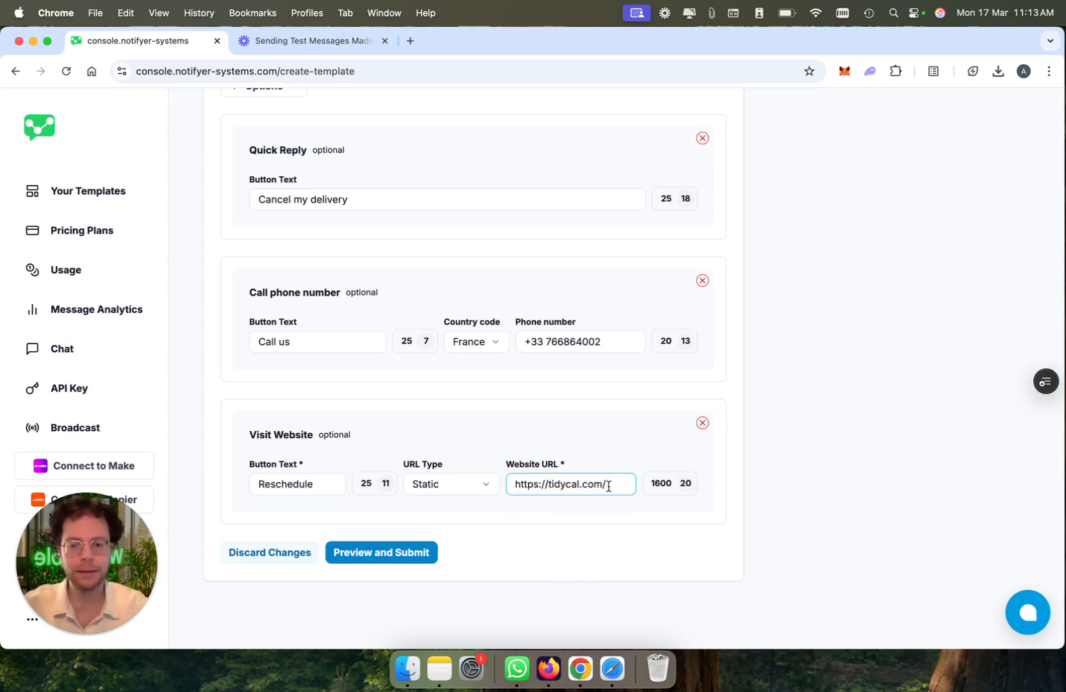
Step: Try the Dynamic URL type with its {{1}} variable on the Visit Website button and switch back to Static
{"action": "left_click", "coordinate": [432, 490]}
{"action": "left_click", "coordinate": [441, 534]}
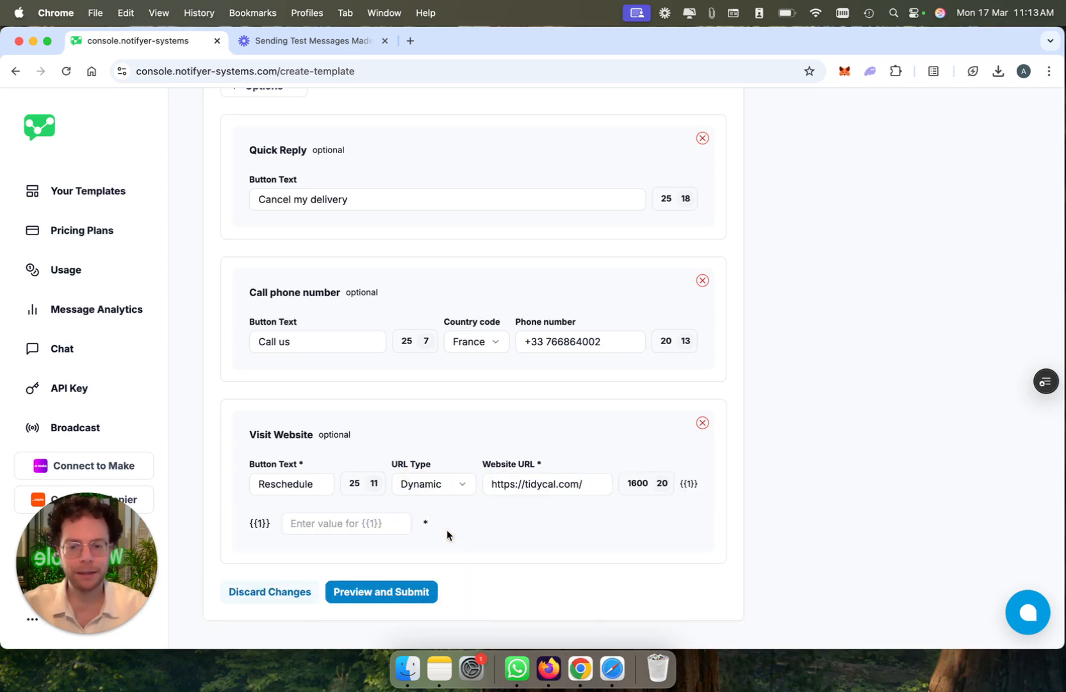
{"action": "left_click", "coordinate": [583, 488]}
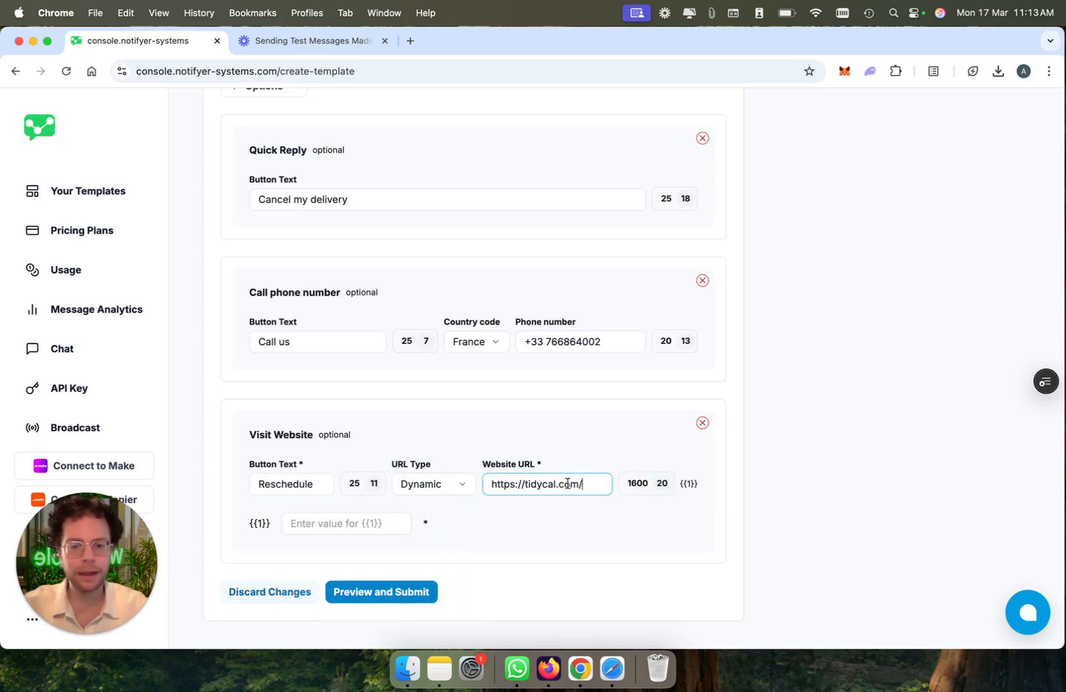
{"action": "left_click", "coordinate": [346, 525]}
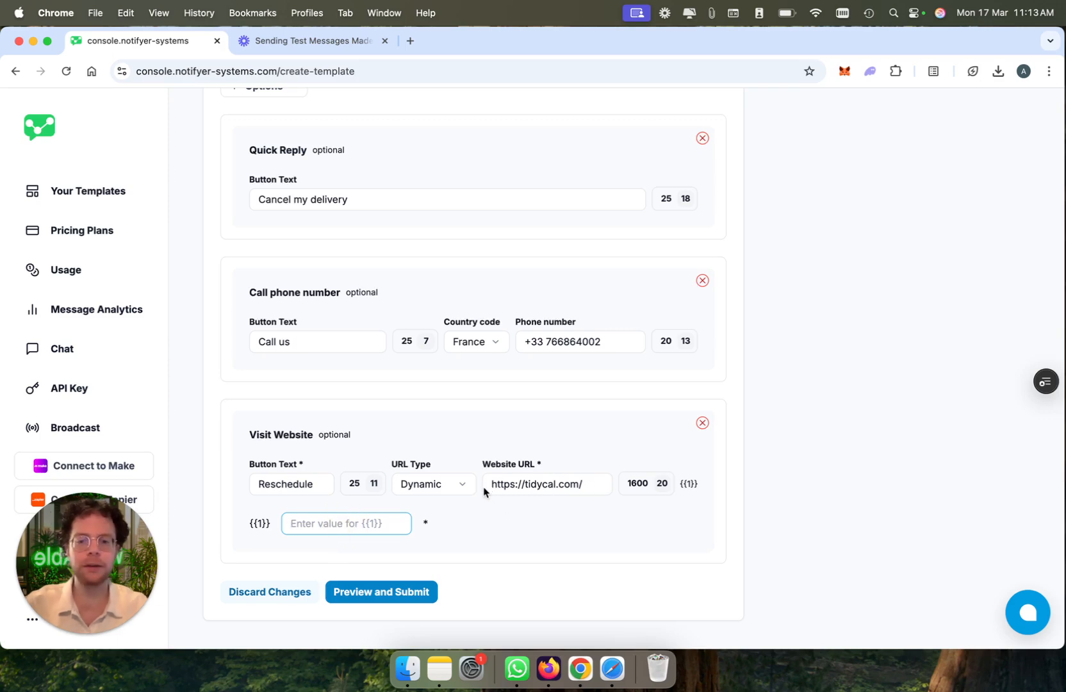
{"action": "left_click_drag", "start_coordinate": [491, 487], "coordinate": [583, 487]}
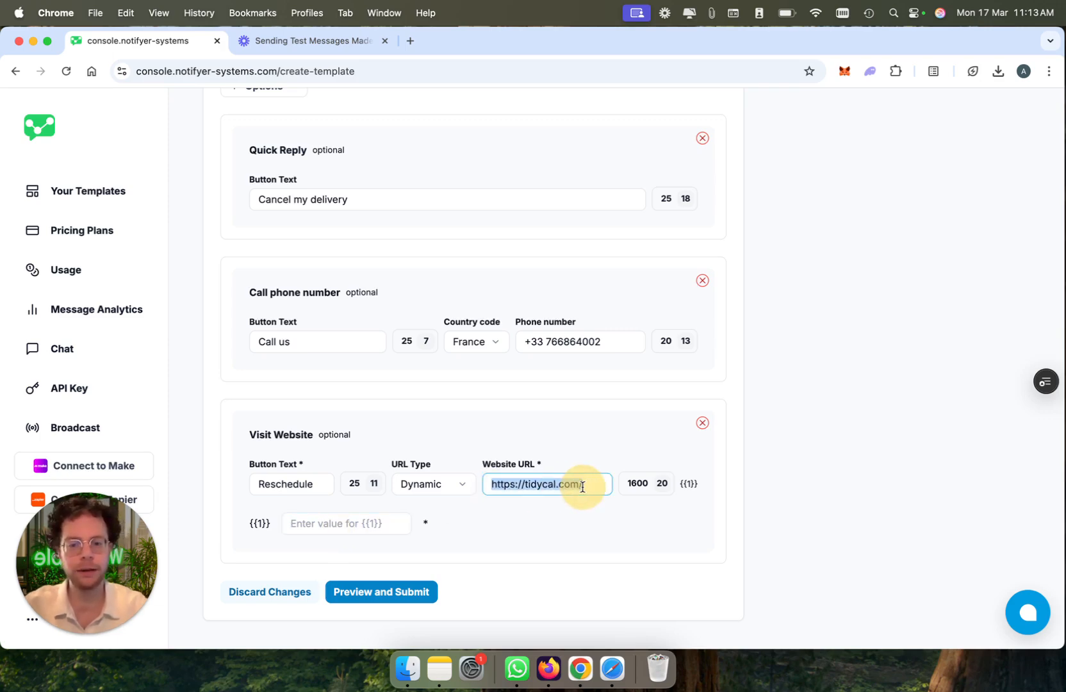
{"action": "left_click", "coordinate": [306, 528]}
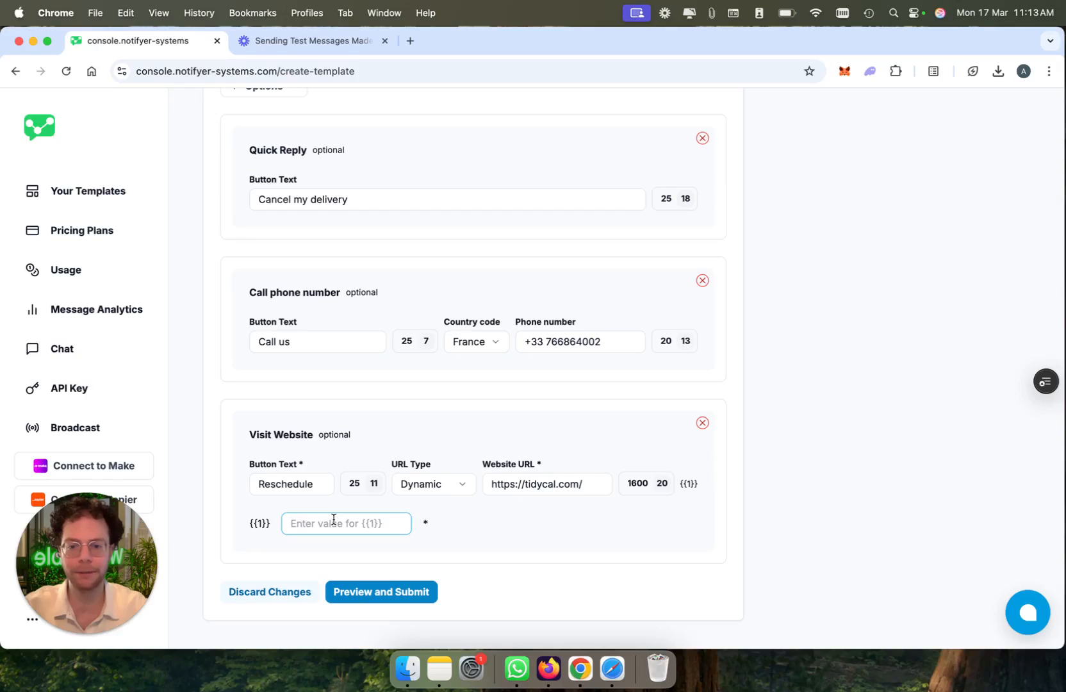
{"action": "left_click", "coordinate": [455, 492]}
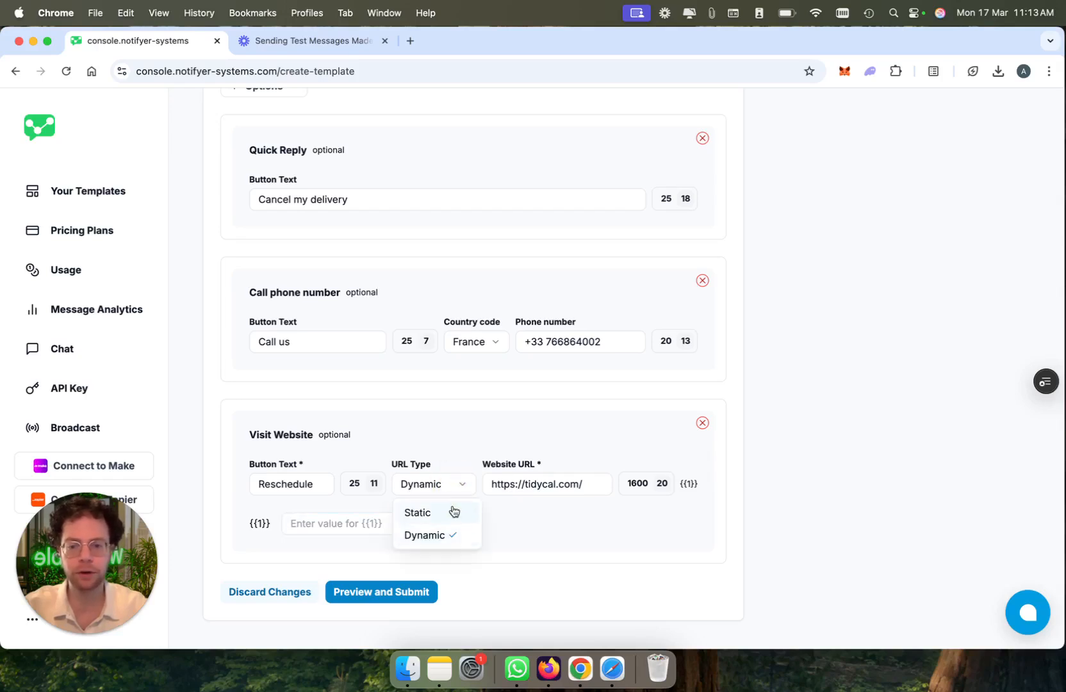
{"action": "left_click", "coordinate": [452, 510]}
Step: Try the Image and Document template types in the template preview and set the type back to Text
{"action": "left_click", "coordinate": [695, 287]}
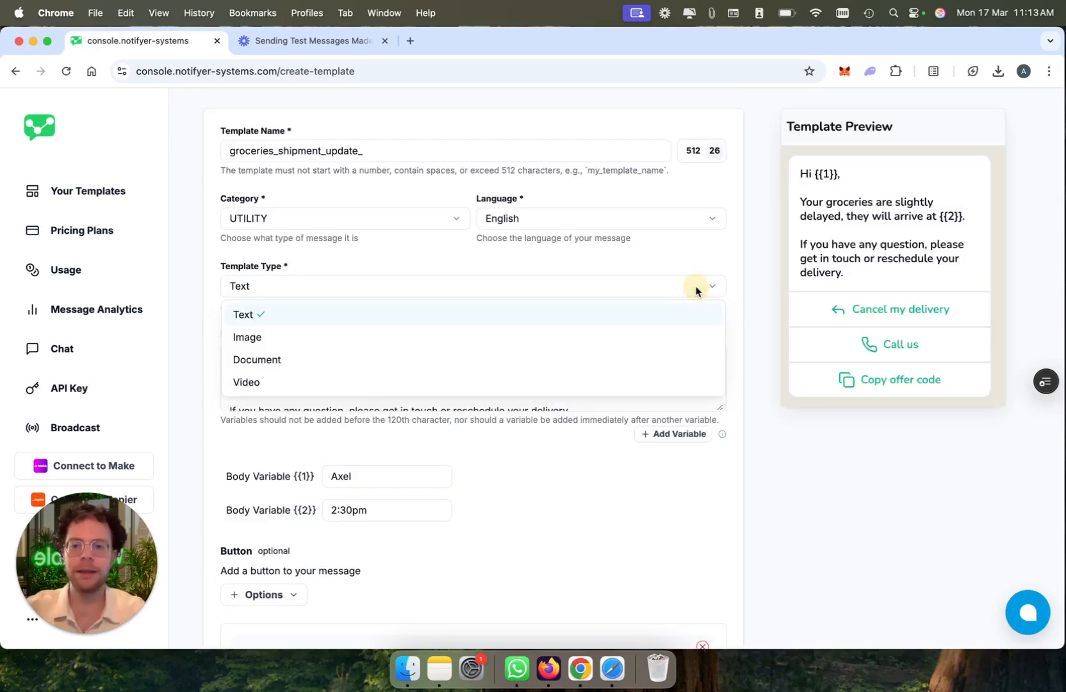
{"action": "left_click", "coordinate": [687, 336]}
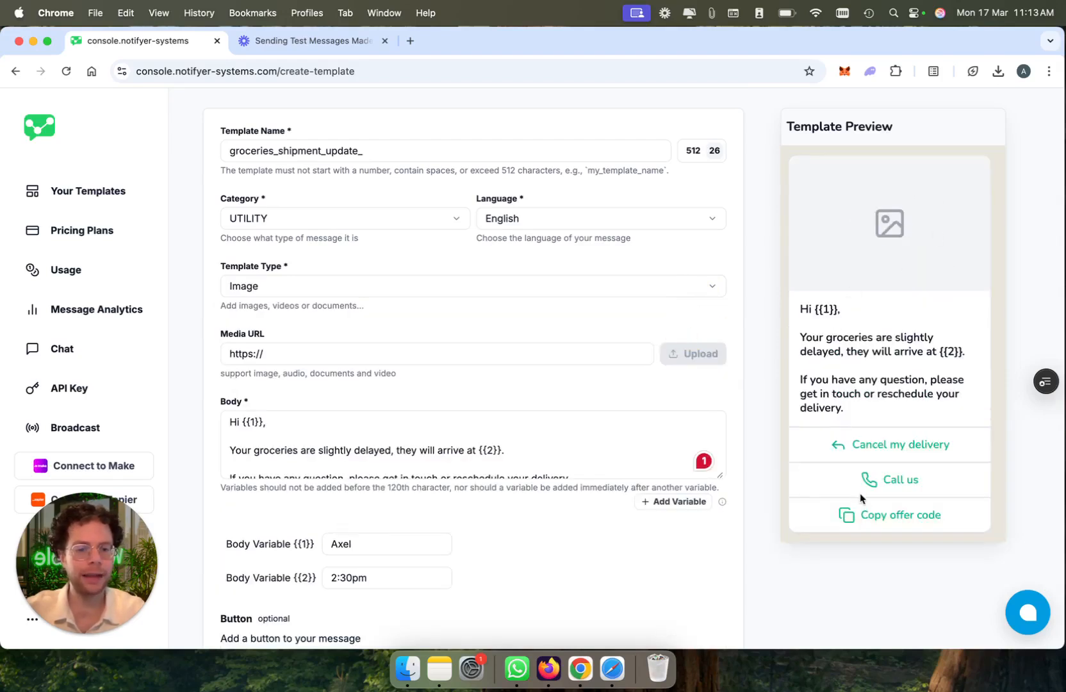
{"action": "left_click", "coordinate": [587, 296]}
{"action": "left_click", "coordinate": [583, 359]}
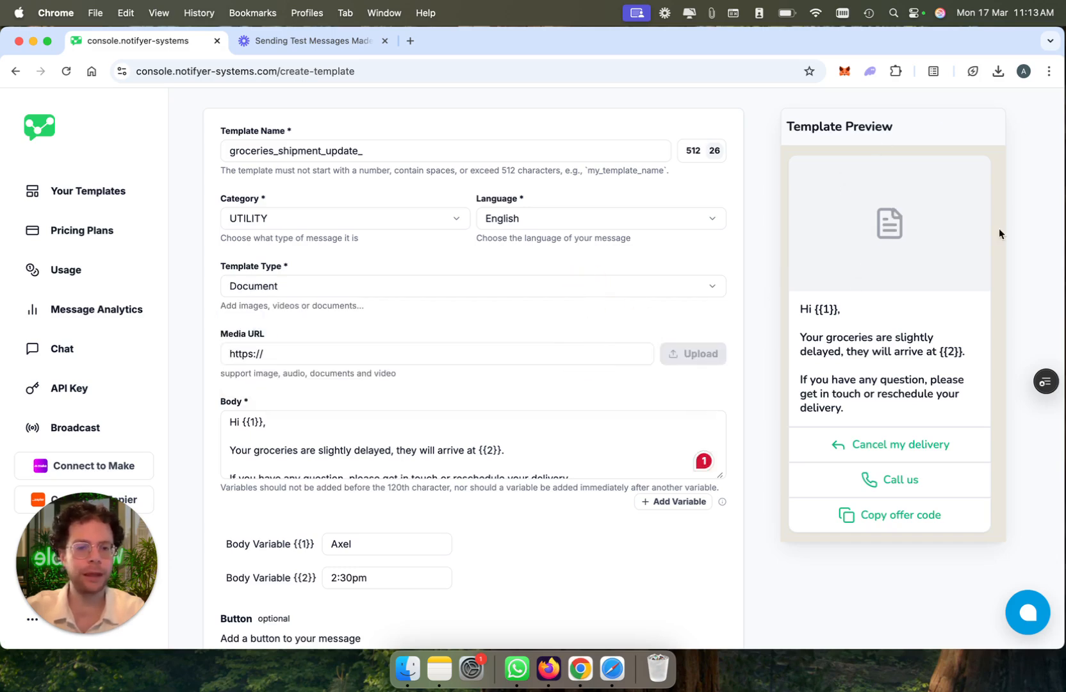
{"action": "left_click", "coordinate": [506, 296]}
{"action": "left_click", "coordinate": [504, 312]}
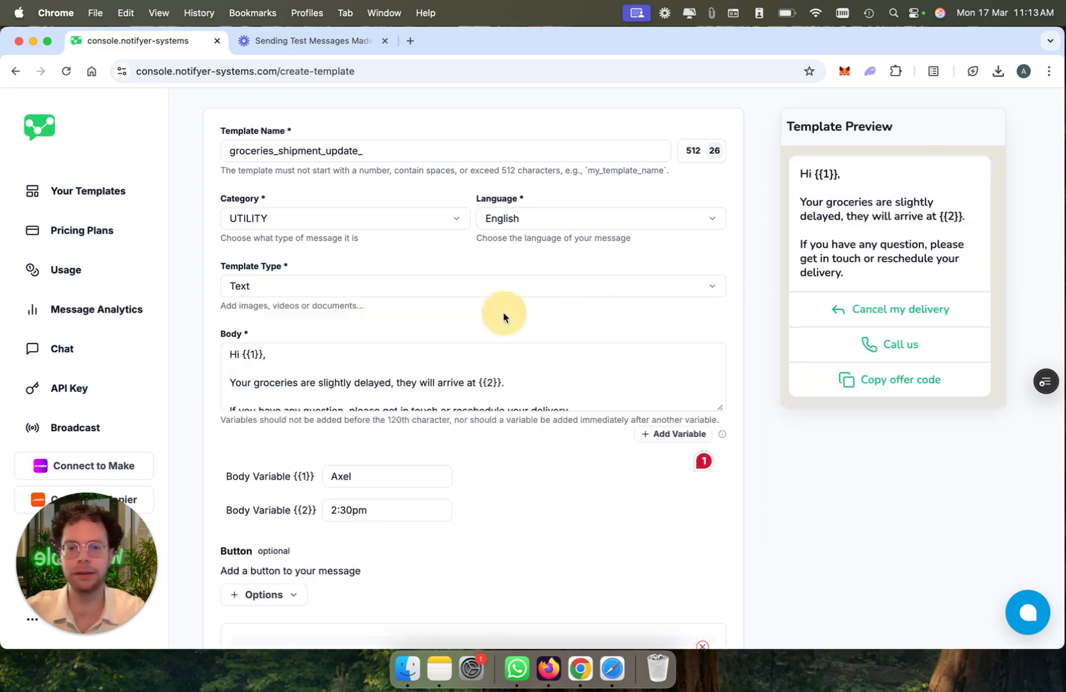
Step: Submit the template for approval without the Copy Offer Code button, and check the submission's response details
{"action": "scroll", "coordinate": [512, 308], "scroll_direction": "up", "scroll_amount": 3}
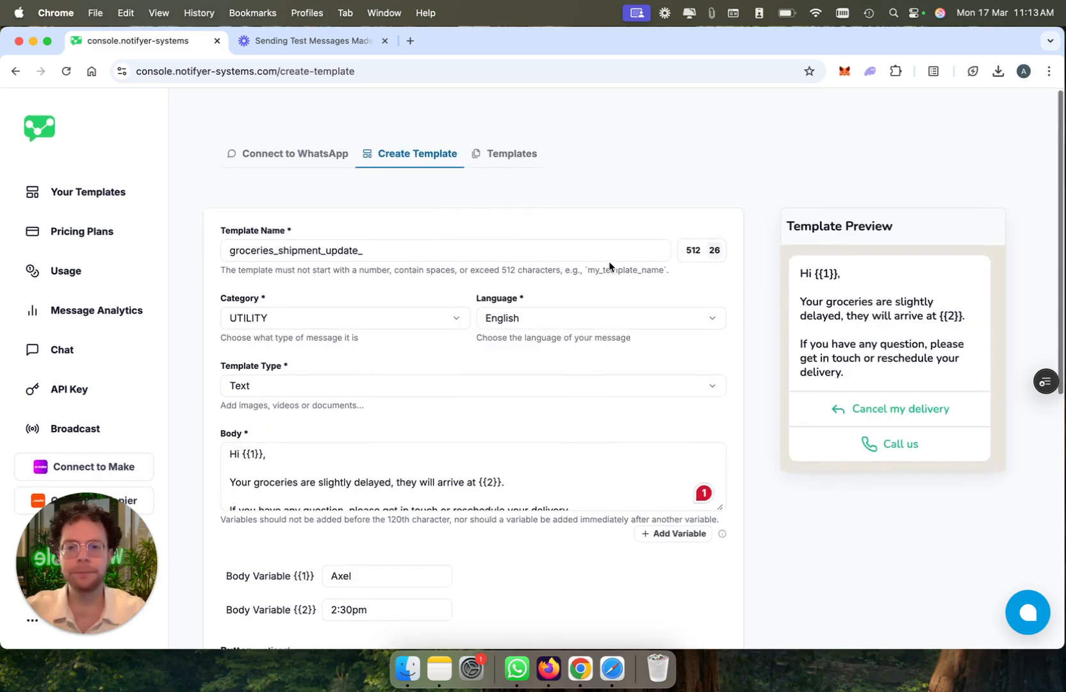
{"action": "scroll", "coordinate": [610, 267], "scroll_direction": "down", "scroll_amount": 7}
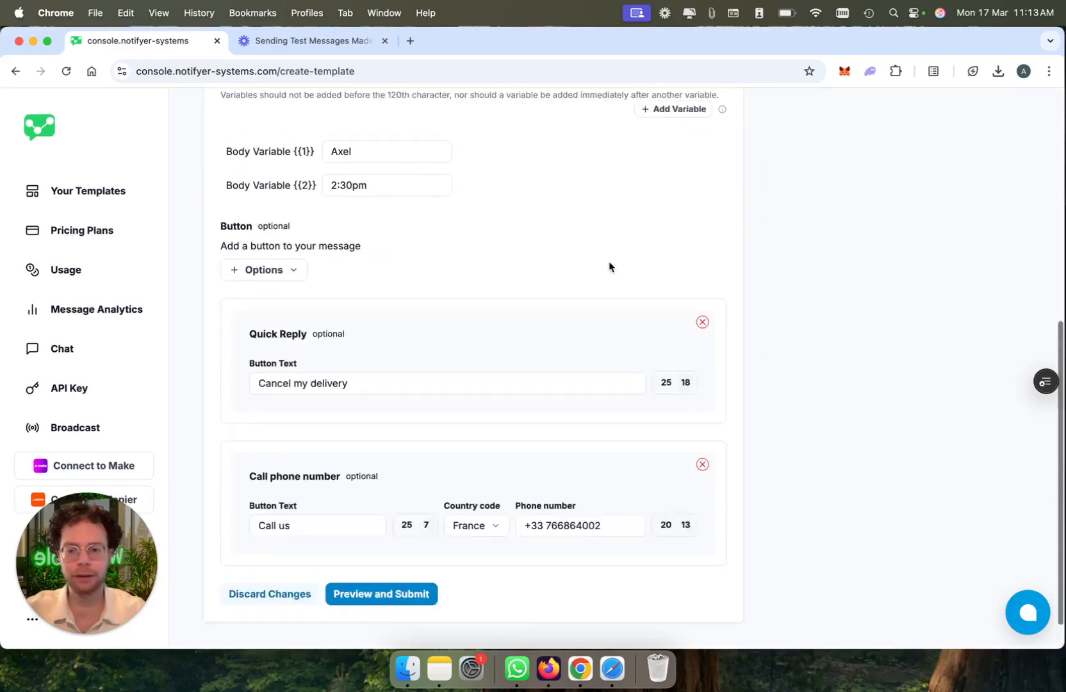
{"action": "left_click", "coordinate": [416, 577]}
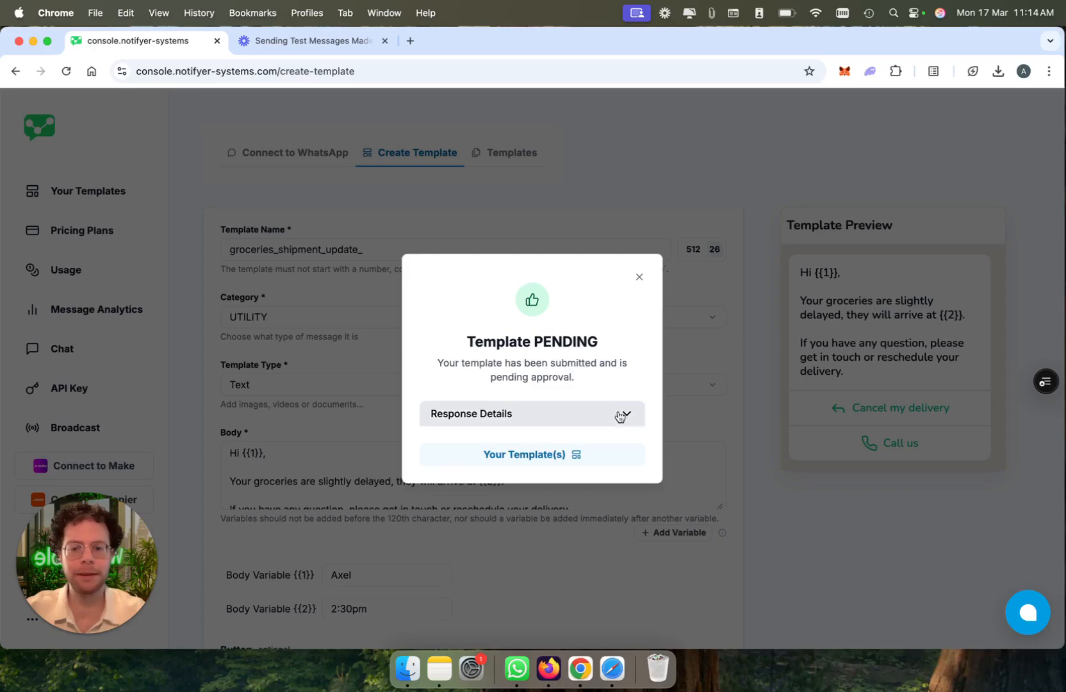
{"action": "left_click", "coordinate": [624, 414]}
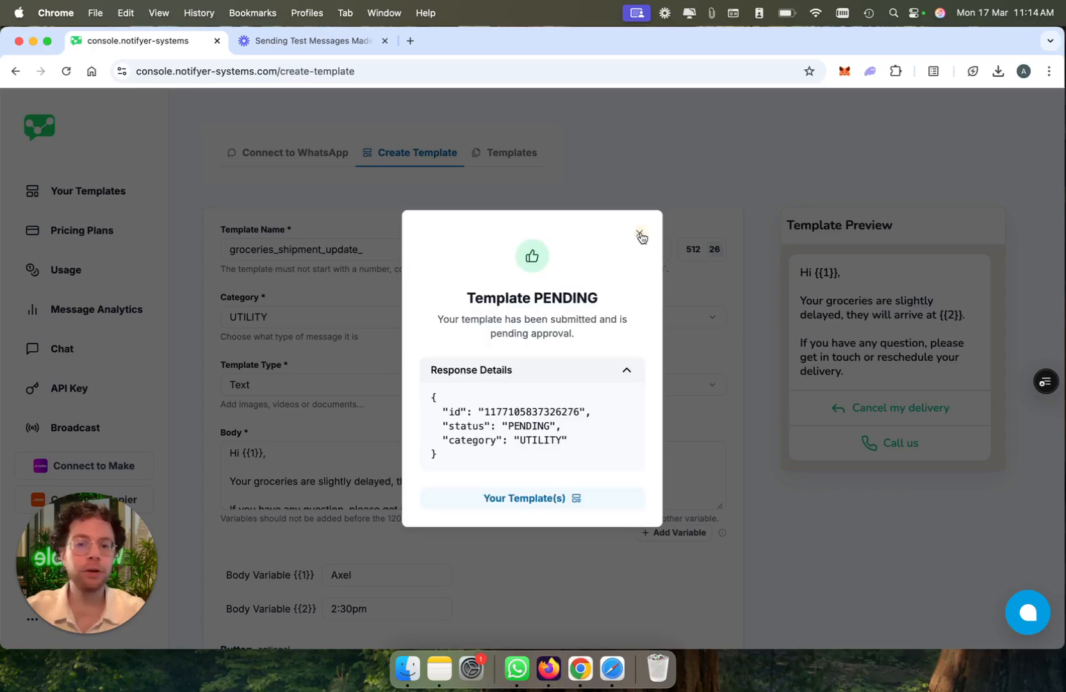
{"action": "left_click", "coordinate": [641, 235]}
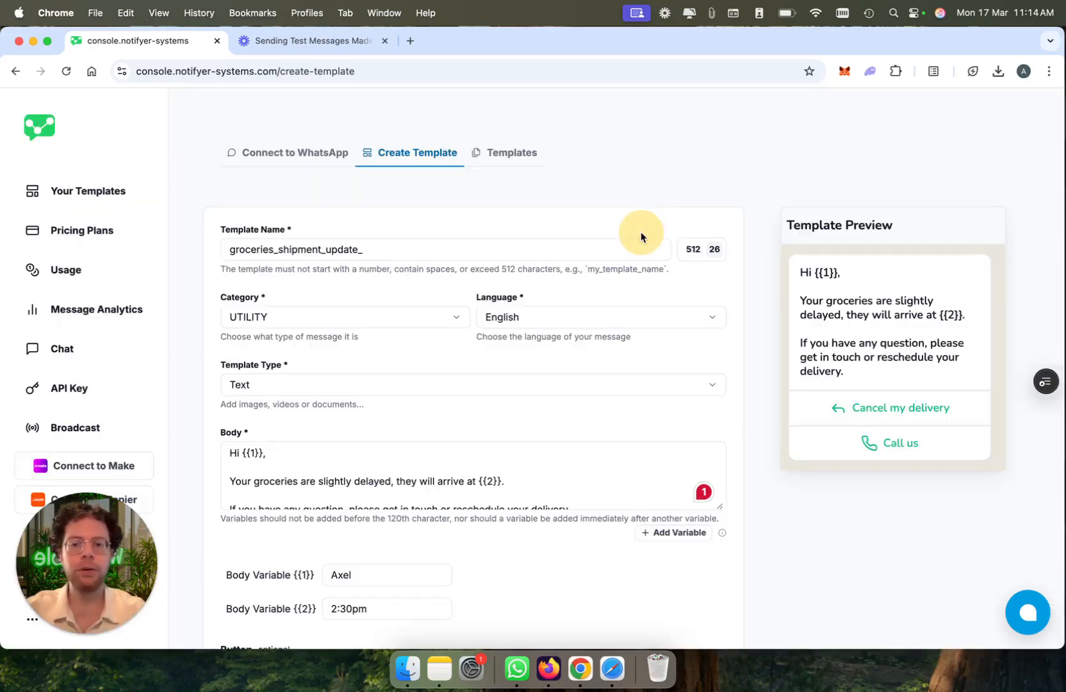
Step: Look at the WhatsApp connection page and the blank template form, and open the list of templates
{"action": "left_click", "coordinate": [294, 154]}
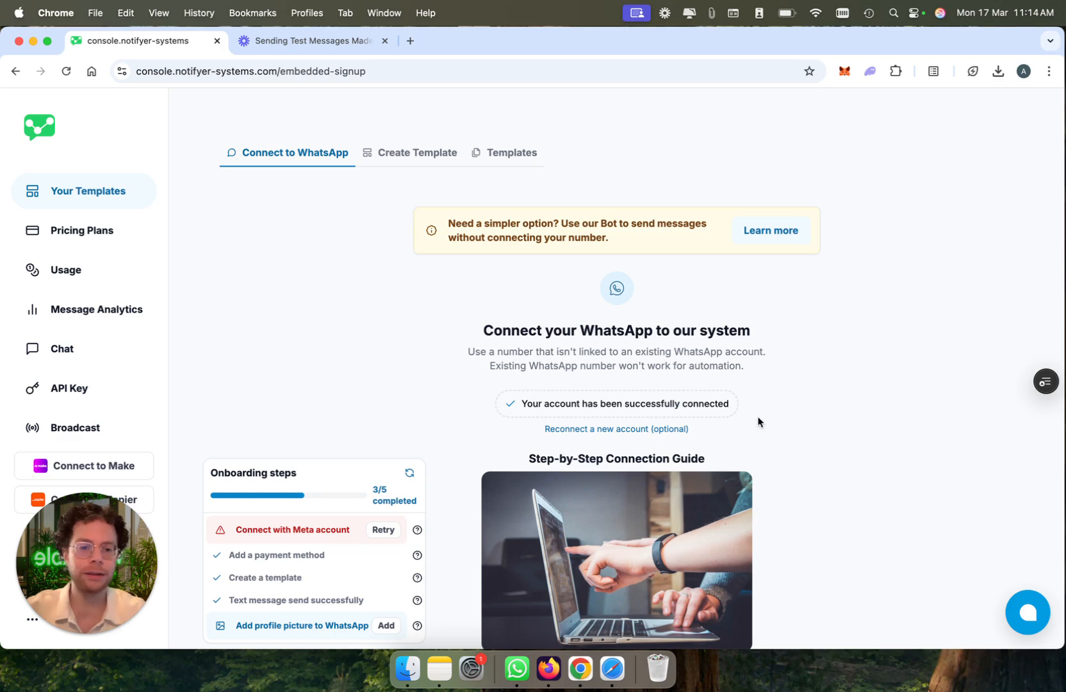
{"action": "left_click", "coordinate": [421, 158]}
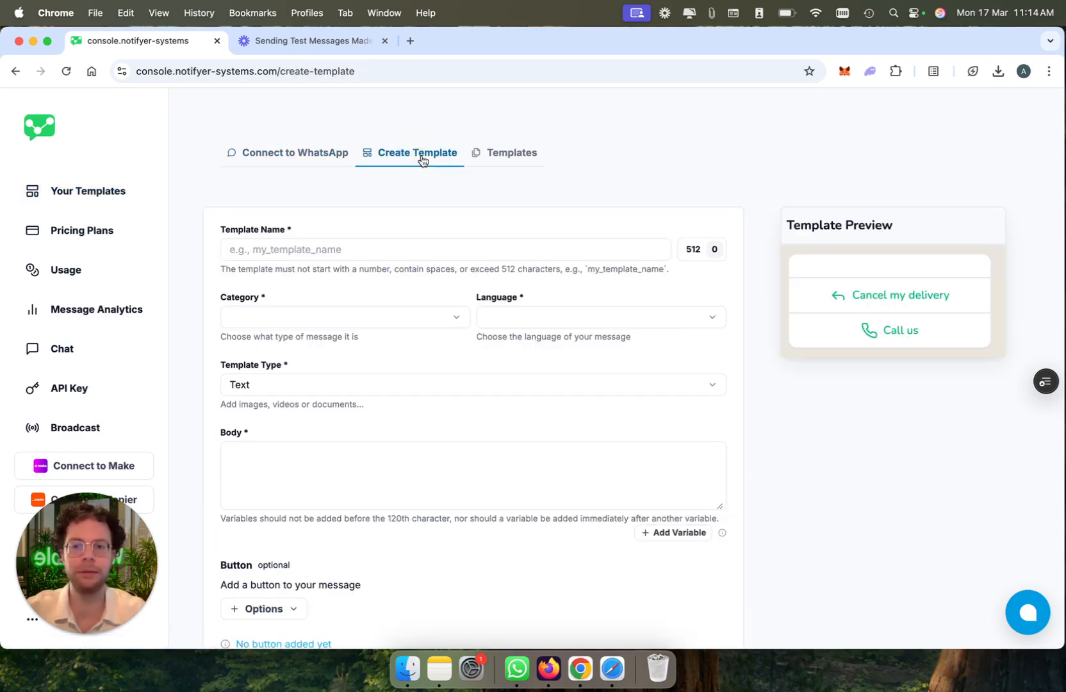
{"action": "left_click", "coordinate": [507, 156]}
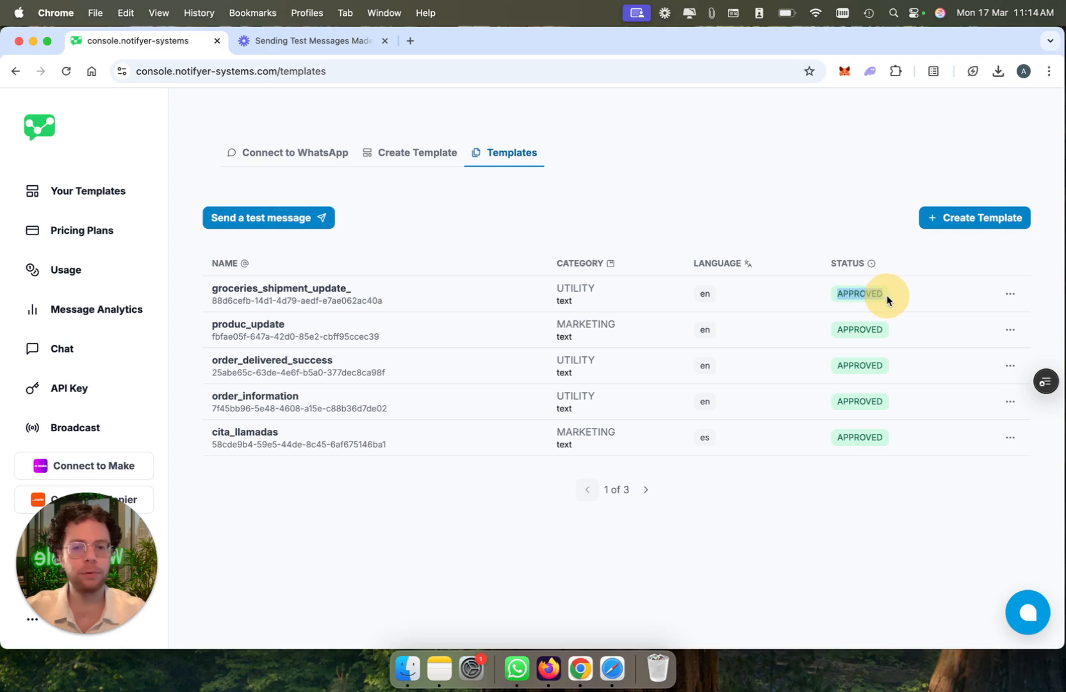
Step: View the options of the groceries_shipment_update_ template and close them again
{"action": "left_click", "coordinate": [1001, 292]}
{"action": "left_click", "coordinate": [997, 320]}
{"action": "key", "text": "Escape"}
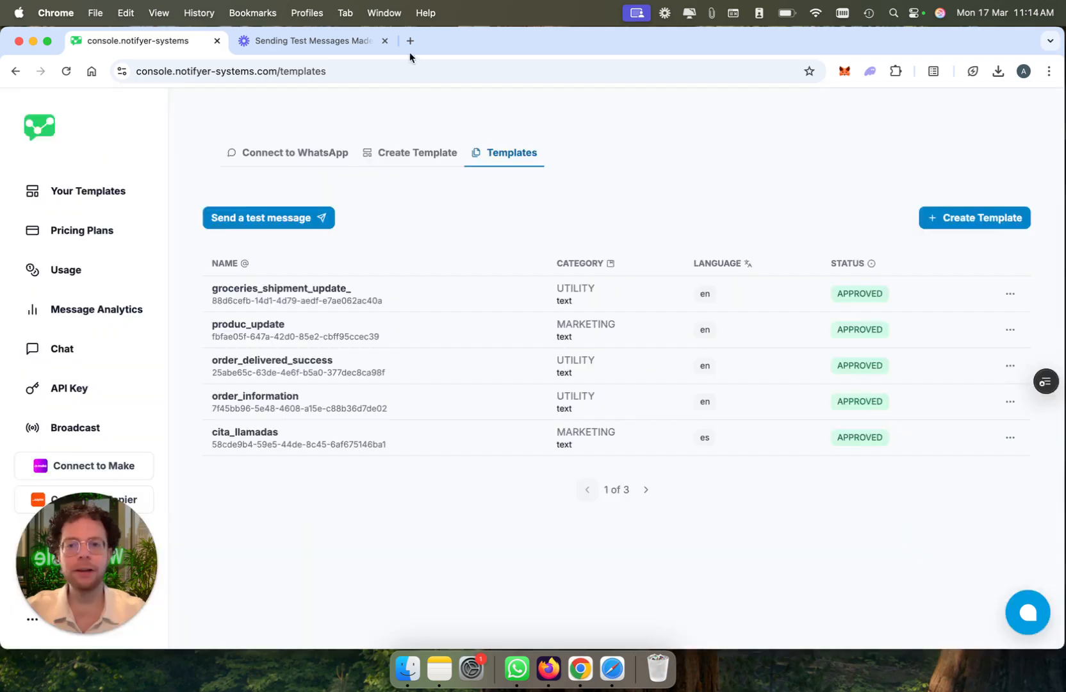
Step: Open zapier.com in a new browser tab and create a new Zap
{"action": "left_click", "coordinate": [410, 41]}
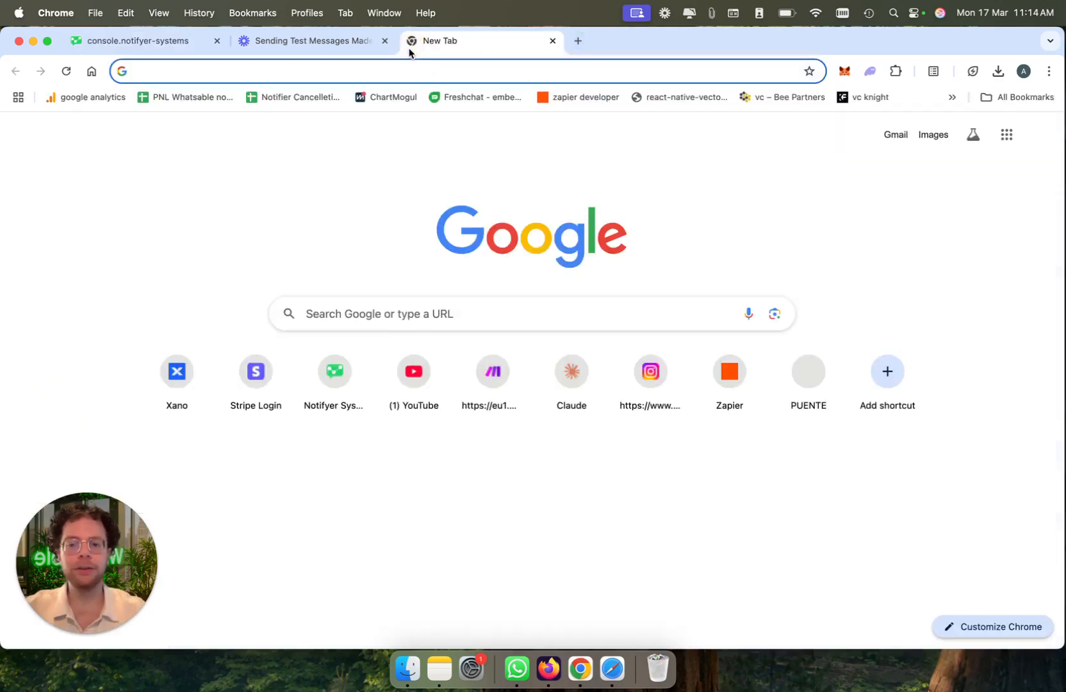
{"action": "type", "text": "za"}
{"action": "key", "text": "Return"}
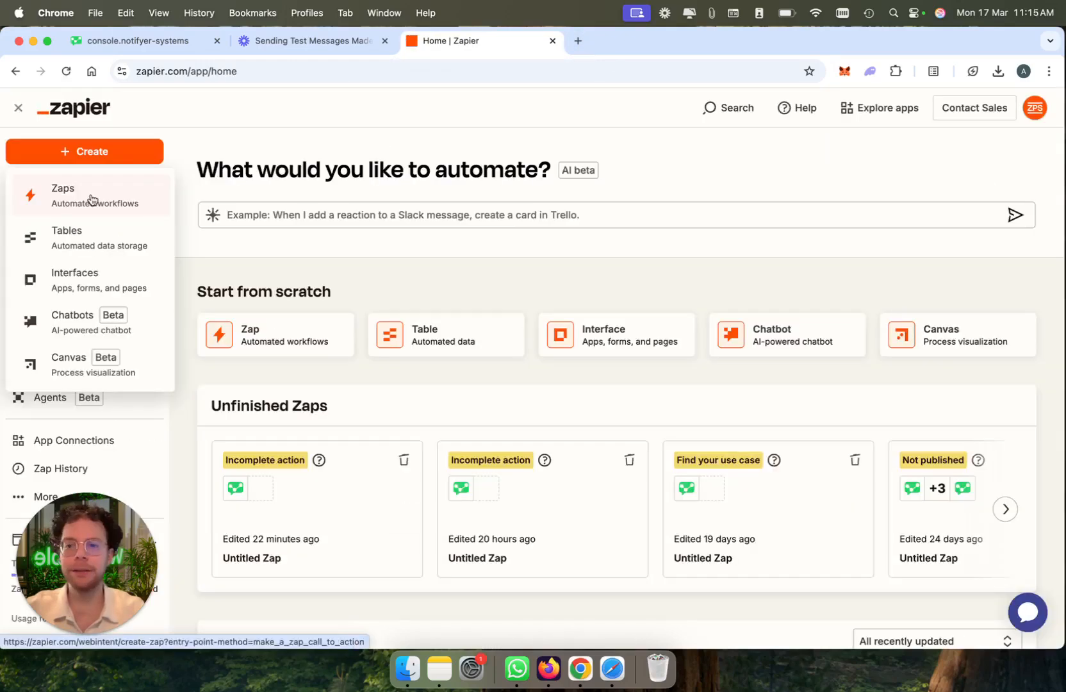
{"action": "left_click", "coordinate": [91, 199]}
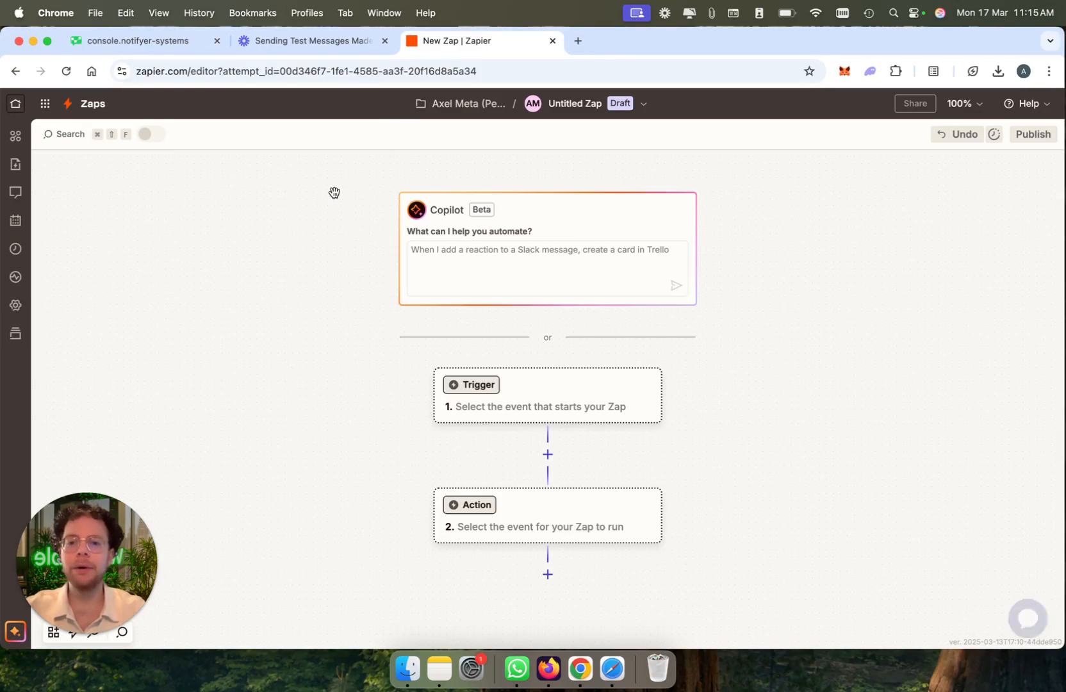
Step: Start the Zapier connection from the Notifyer console and accept the invite to use Notifyer System on Zapier
{"action": "left_click", "coordinate": [105, 41]}
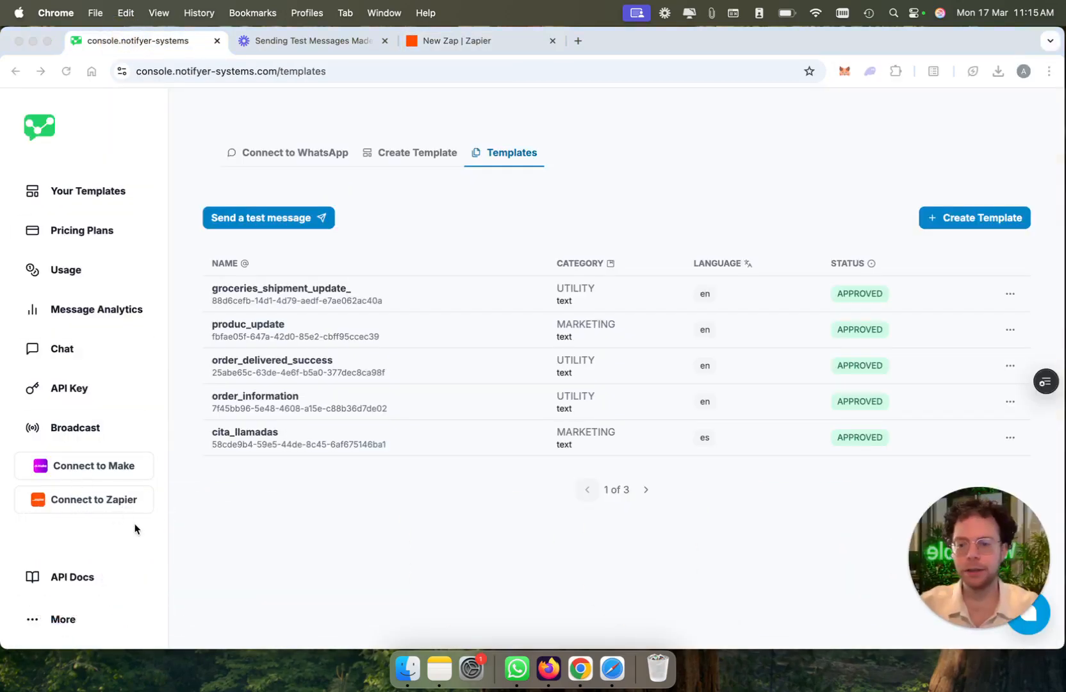
{"action": "left_click", "coordinate": [112, 502]}
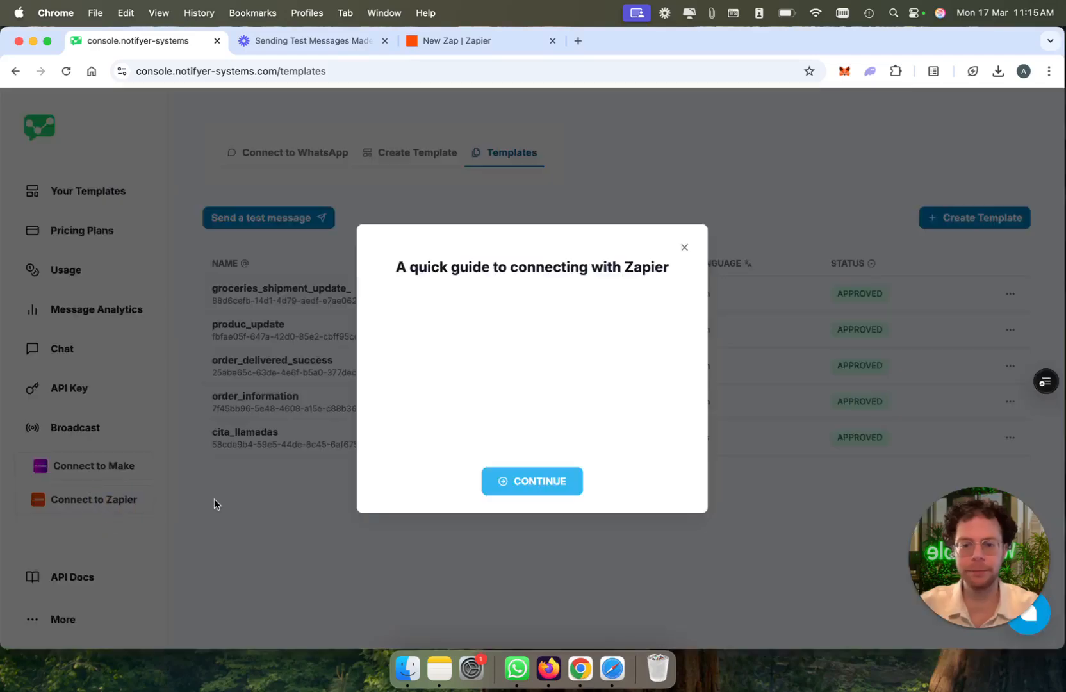
{"action": "left_click", "coordinate": [537, 480]}
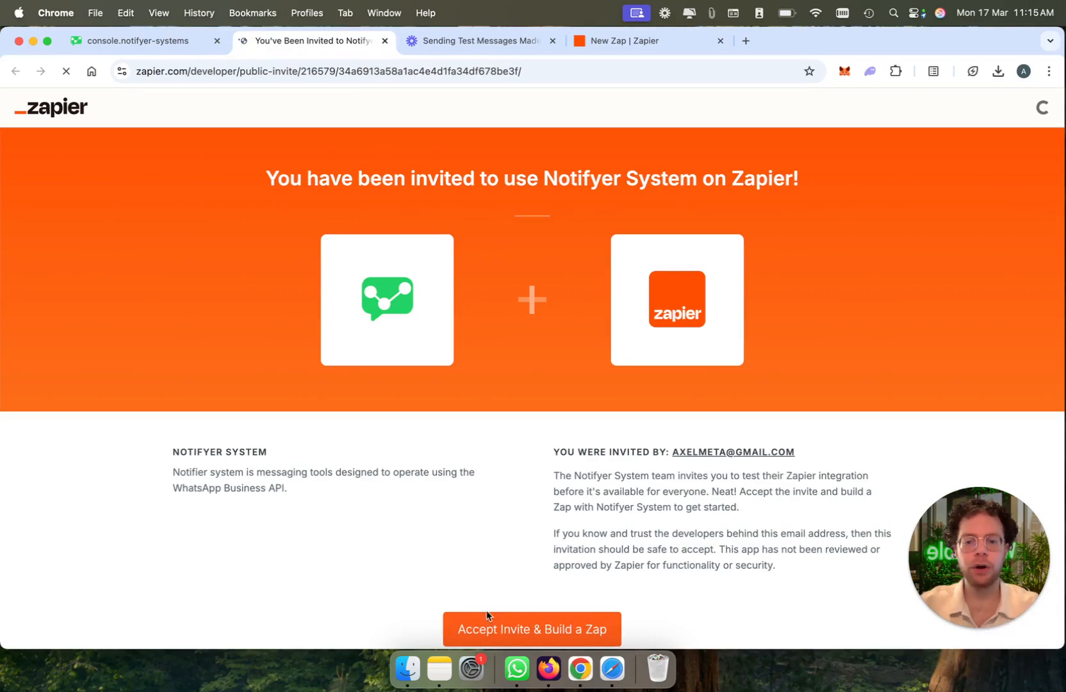
{"action": "left_click", "coordinate": [507, 627]}
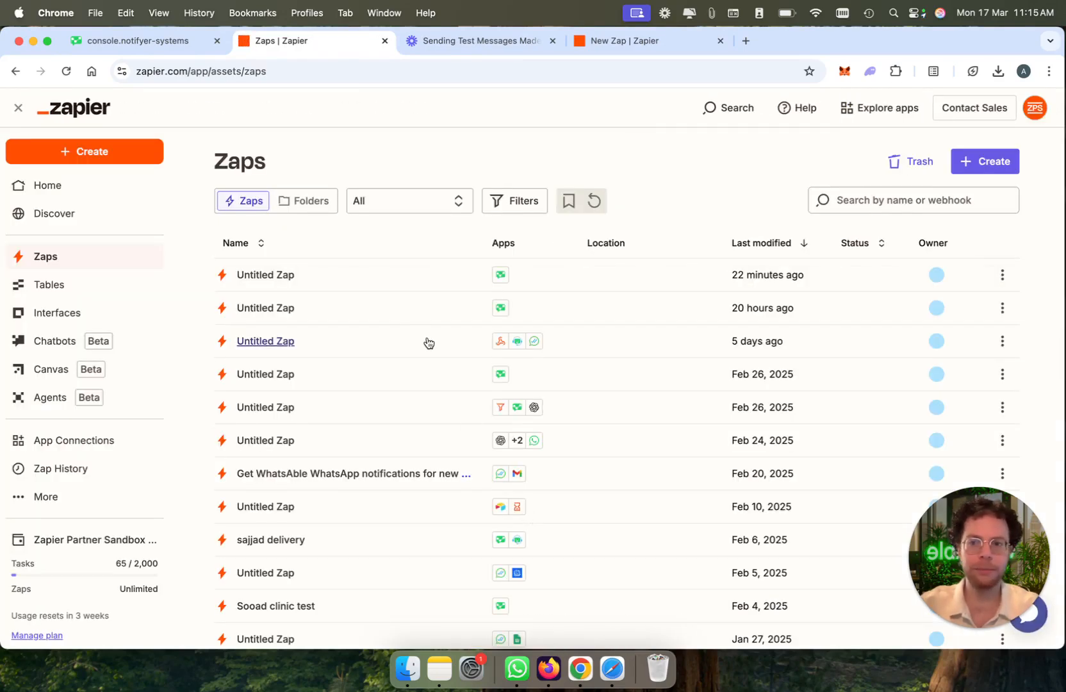
Step: In the new Zap, add a Notifyer System (1.0.1) action with the event Send a WhatsApp Message with your template
{"action": "left_click", "coordinate": [654, 41]}
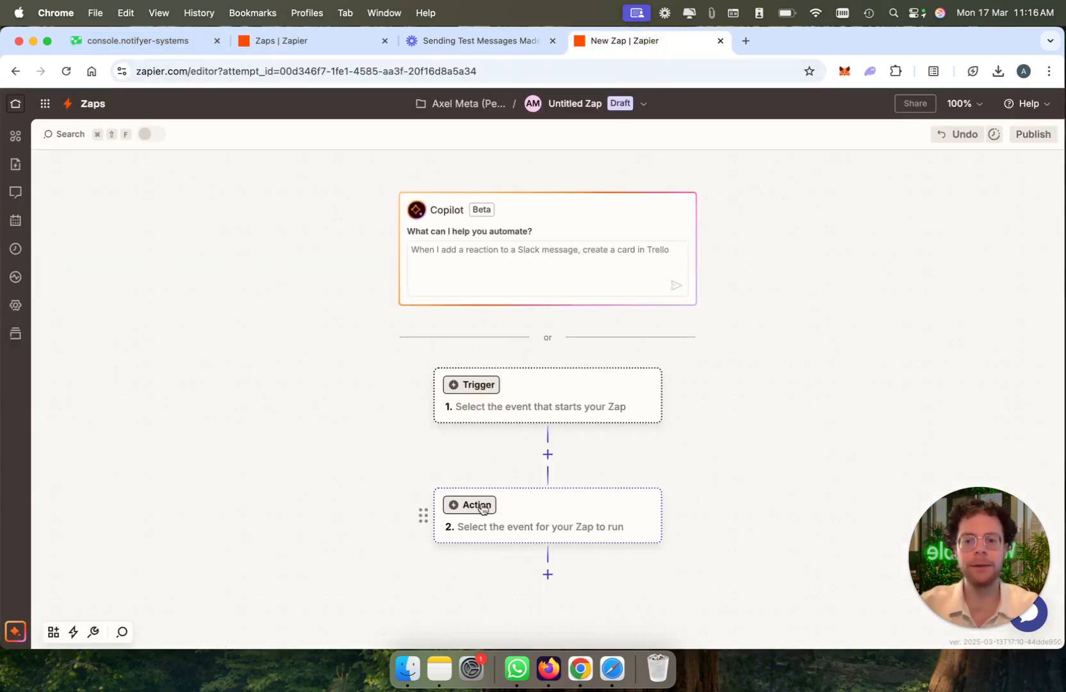
{"action": "left_click", "coordinate": [480, 505]}
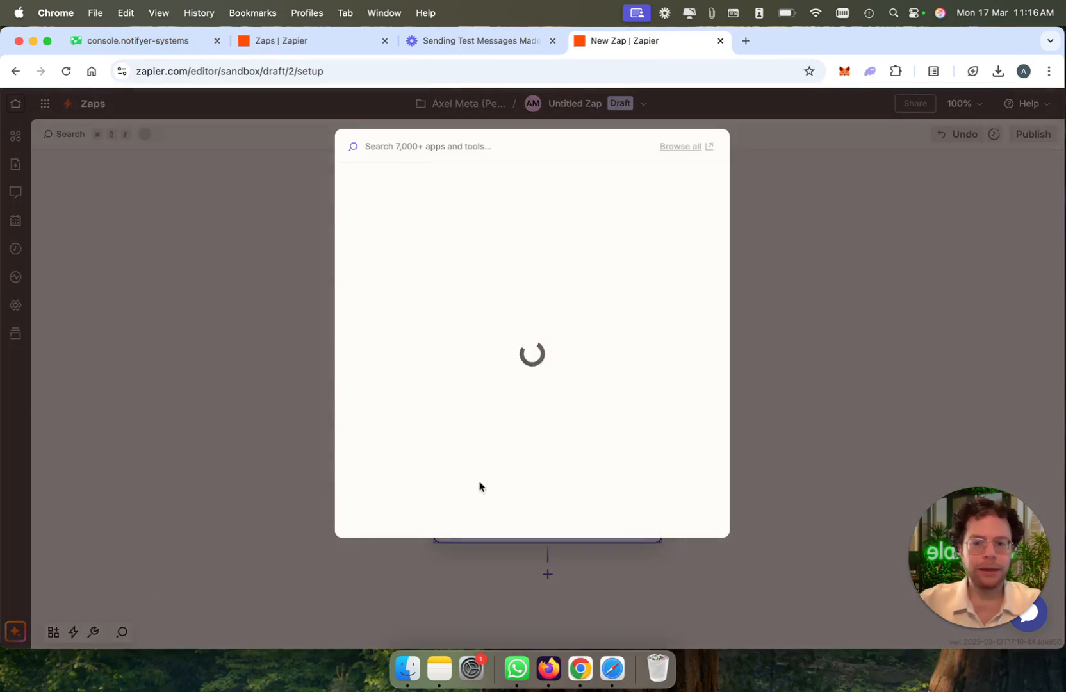
{"action": "type", "text": "no"}
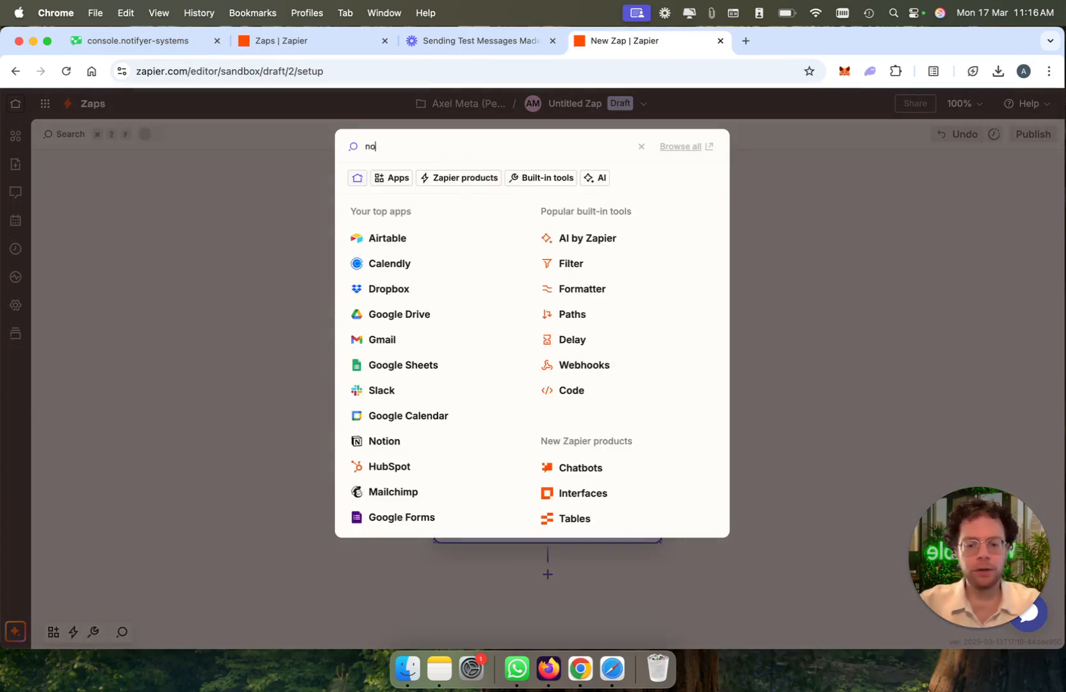
{"action": "type", "text": "tifyer sys"}
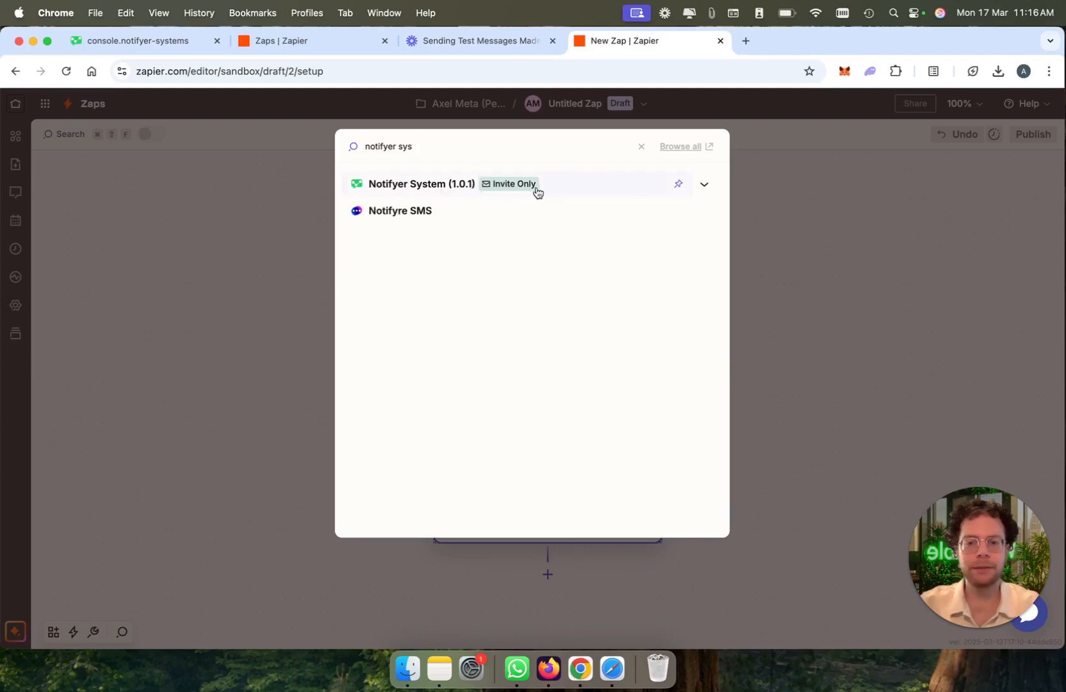
{"action": "left_click", "coordinate": [571, 190]}
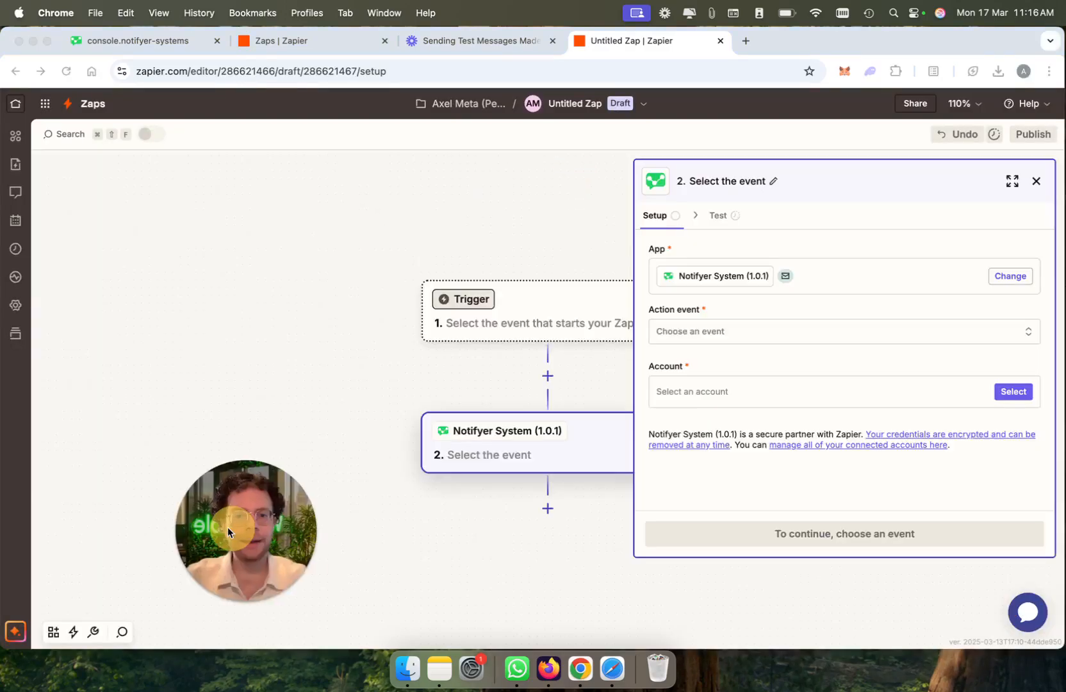
{"action": "left_click", "coordinate": [831, 332]}
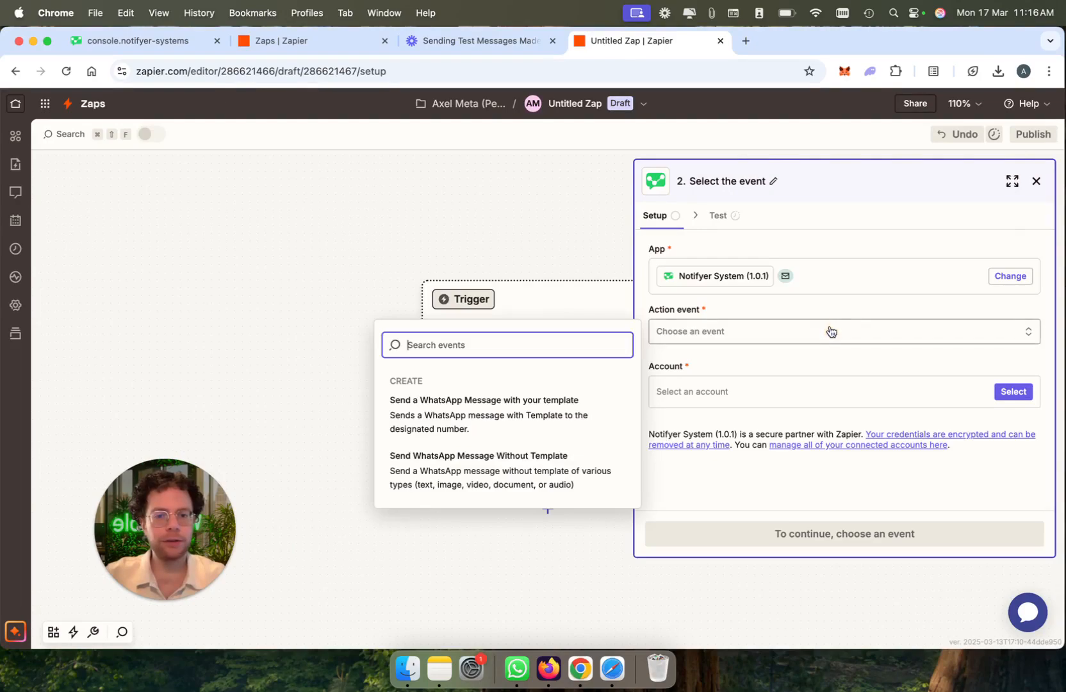
{"action": "left_click", "coordinate": [568, 412]}
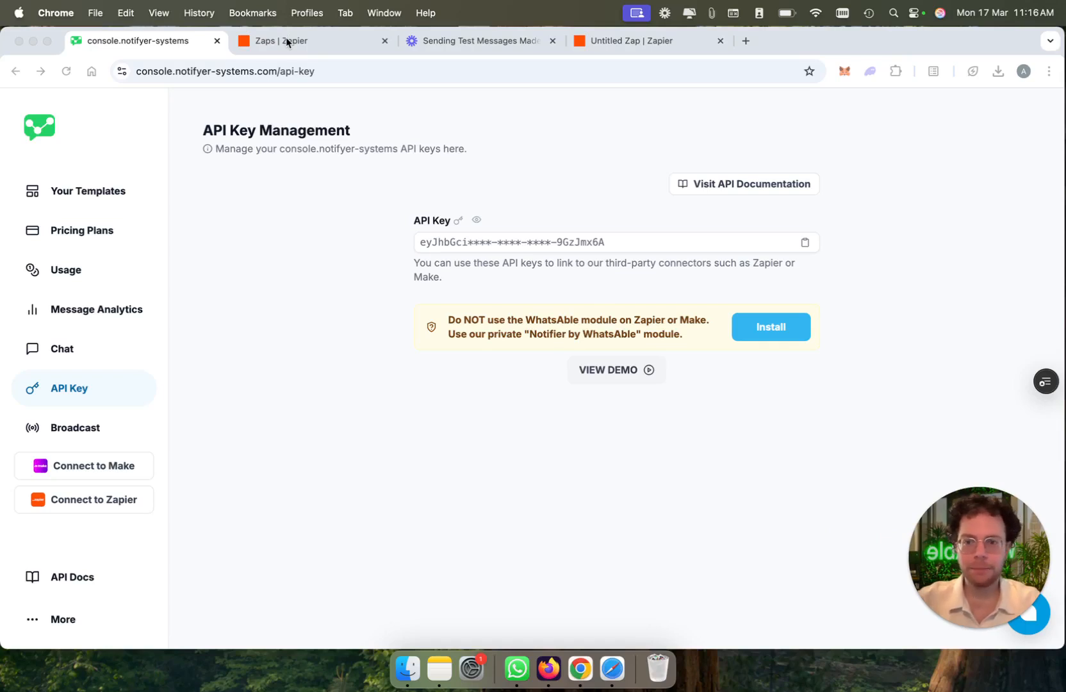
Step: Copy the API key from Notifyer's API Key Management page and return to the account selection of the Zap's action
{"action": "left_click", "coordinate": [805, 242]}
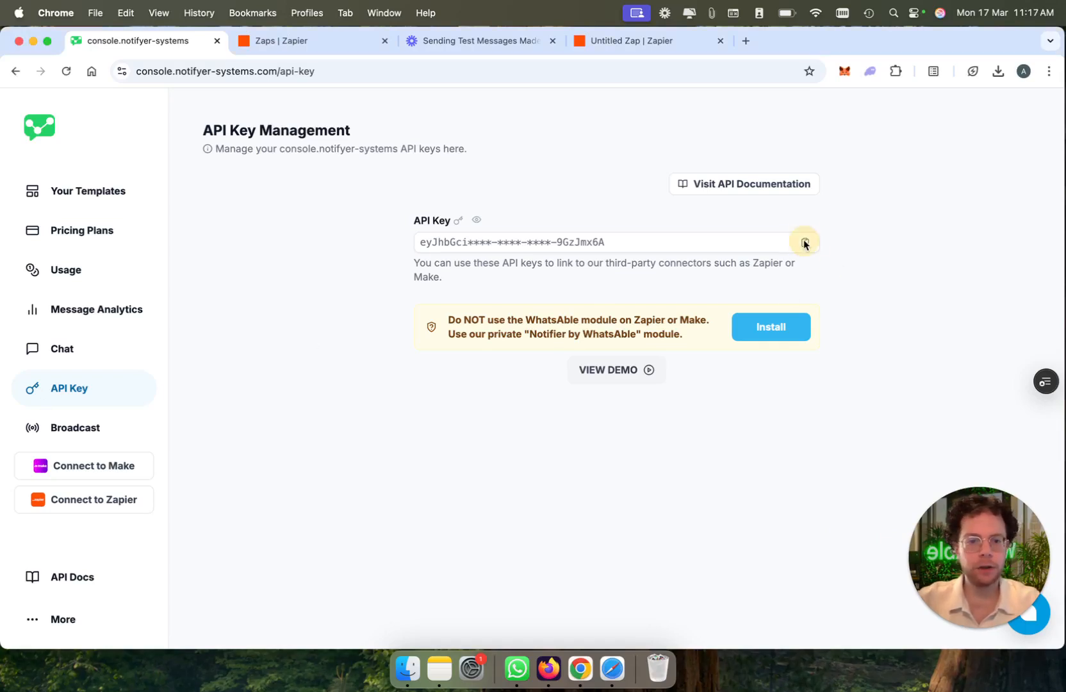
{"action": "left_click", "coordinate": [314, 45]}
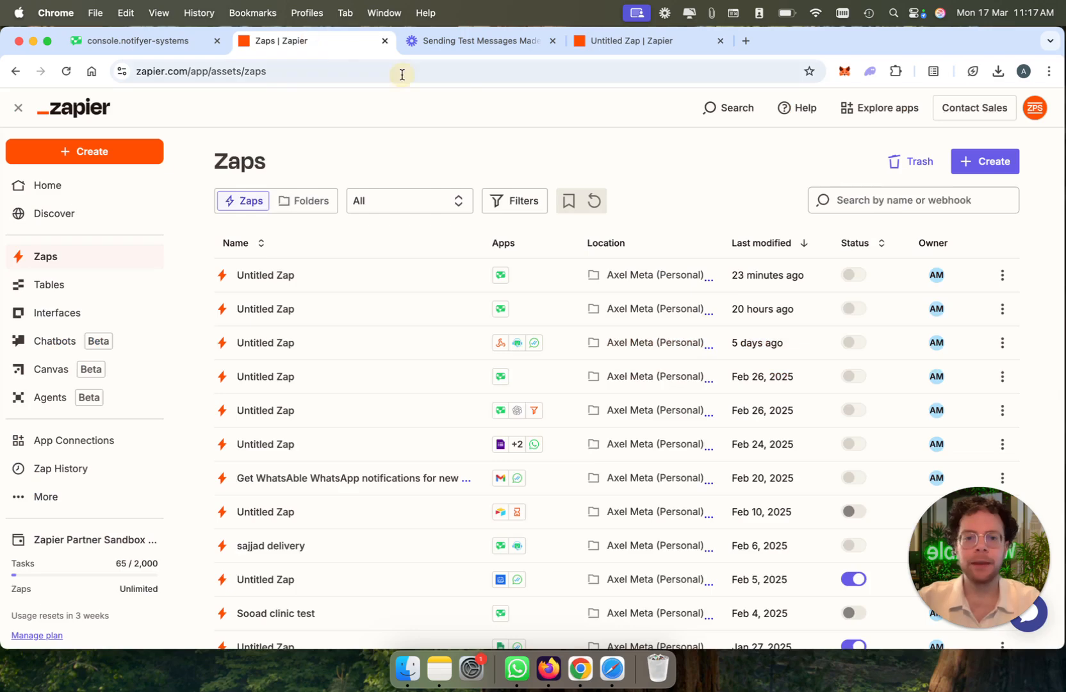
{"action": "left_click", "coordinate": [659, 42]}
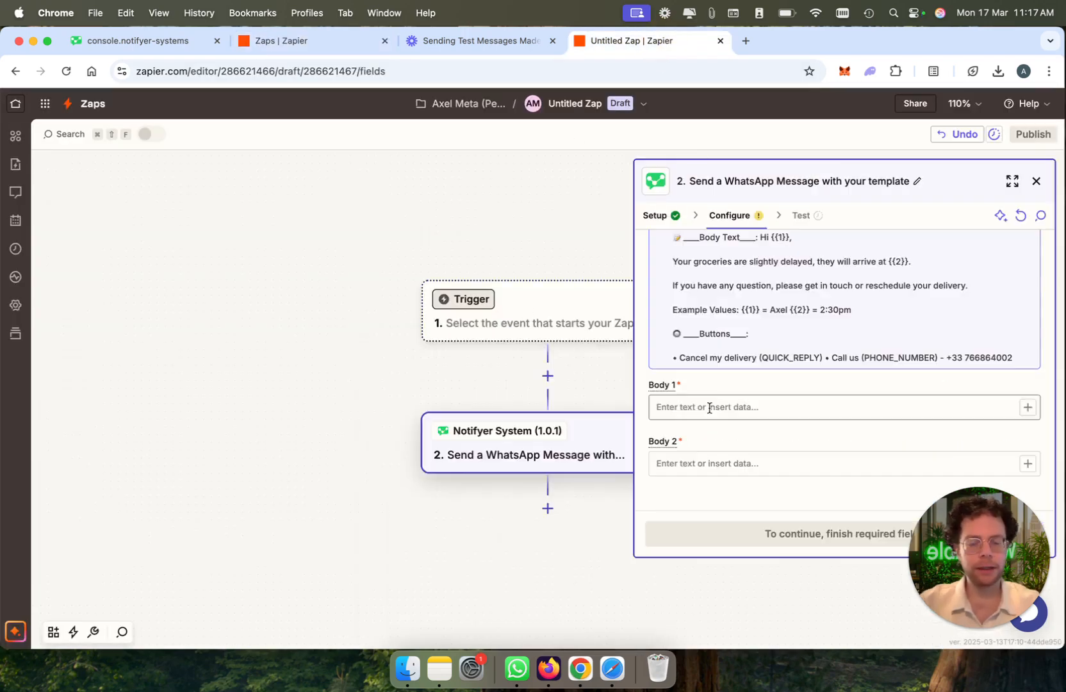
{"action": "scroll", "coordinate": [743, 390], "scroll_direction": "up", "scroll_amount": 4}
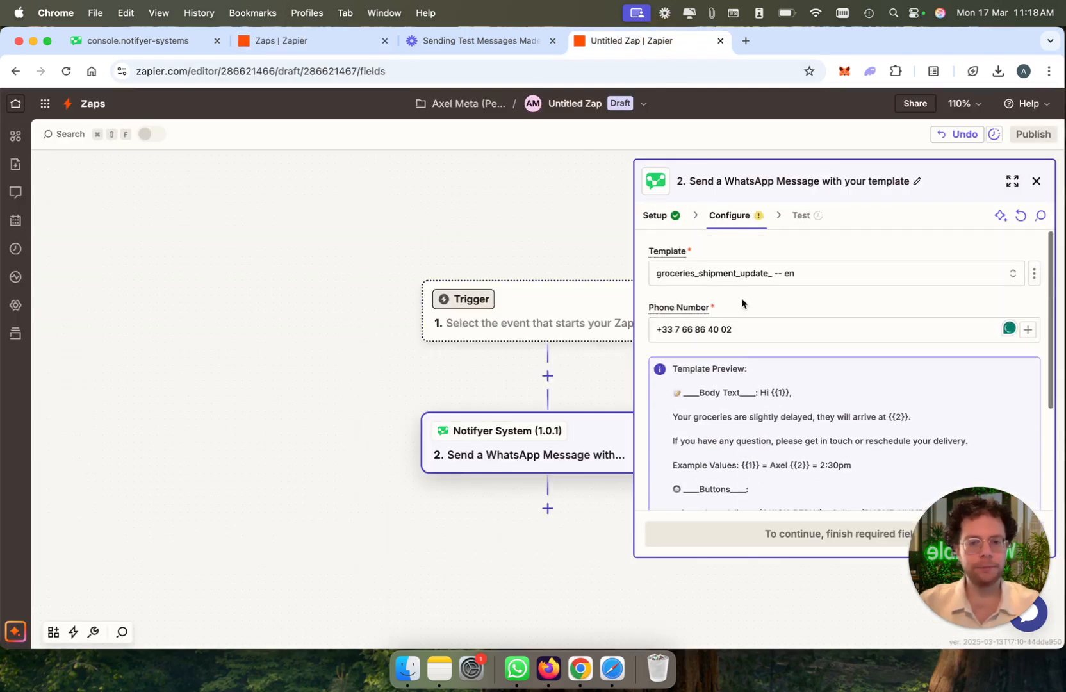
Step: Enter the recipient's phone number, the recipient's first name as Body 1 and 3:30pm as Body 2 for the groceries template
{"action": "left_click", "coordinate": [734, 327]}
{"action": "key", "text": "super+a"}
{"action": "type", "text": "mo"}
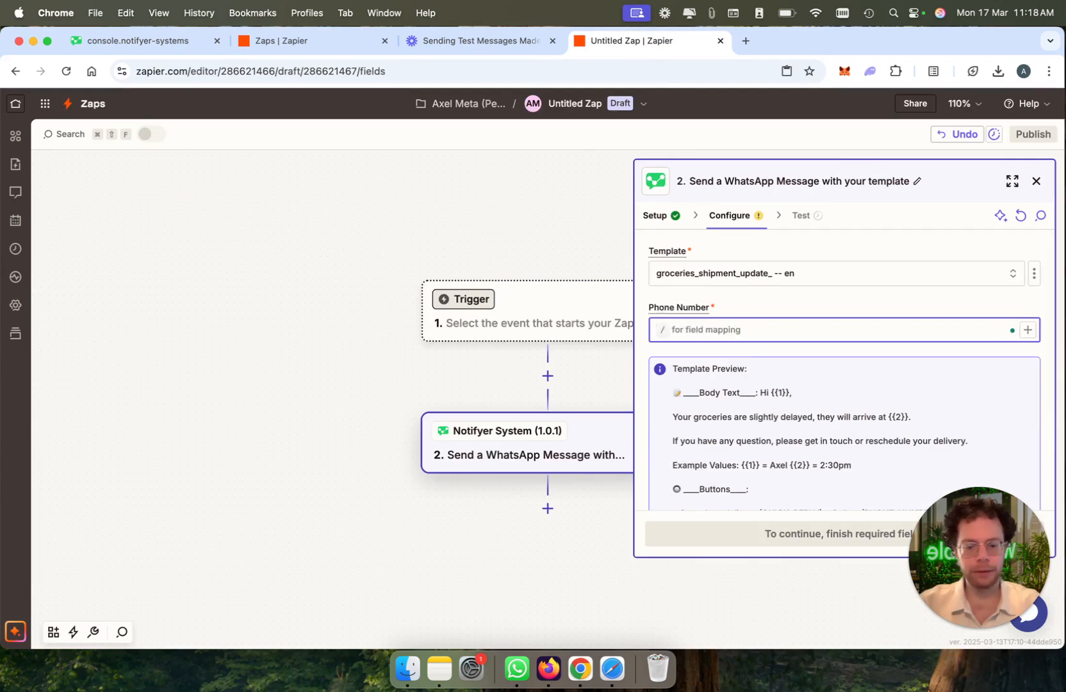
{"action": "scroll", "coordinate": [843, 372], "scroll_direction": "down", "scroll_amount": 3}
{"action": "left_click", "coordinate": [678, 437]}
{"action": "type", "text": "Axel"}
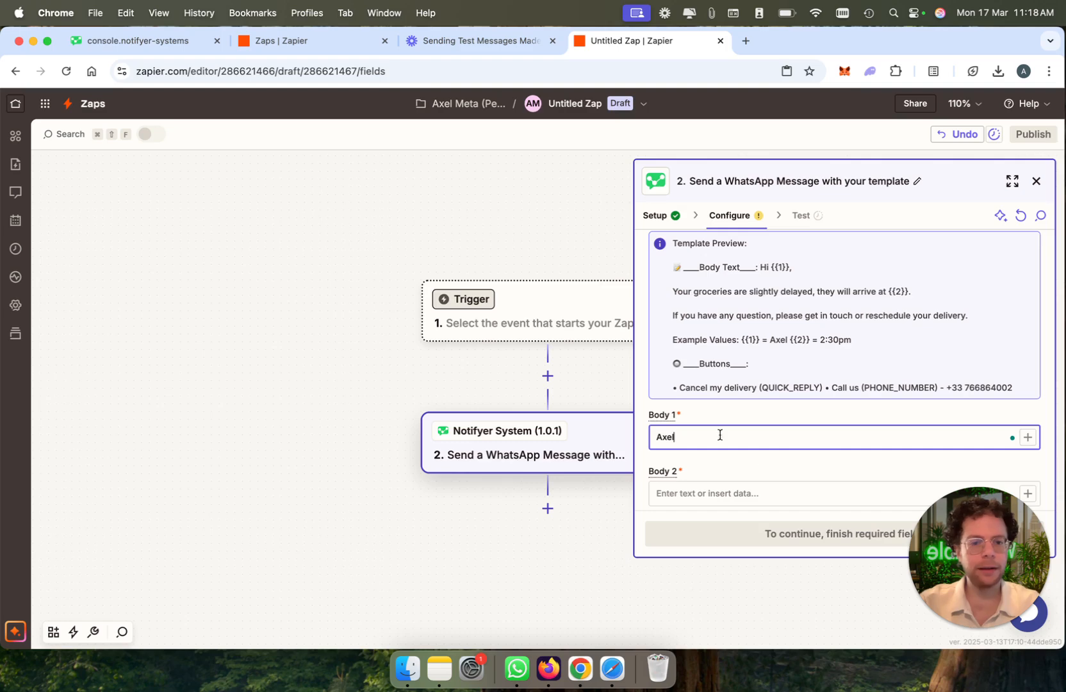
{"action": "left_click", "coordinate": [723, 494]}
{"action": "type", "text": "3:30pm"}
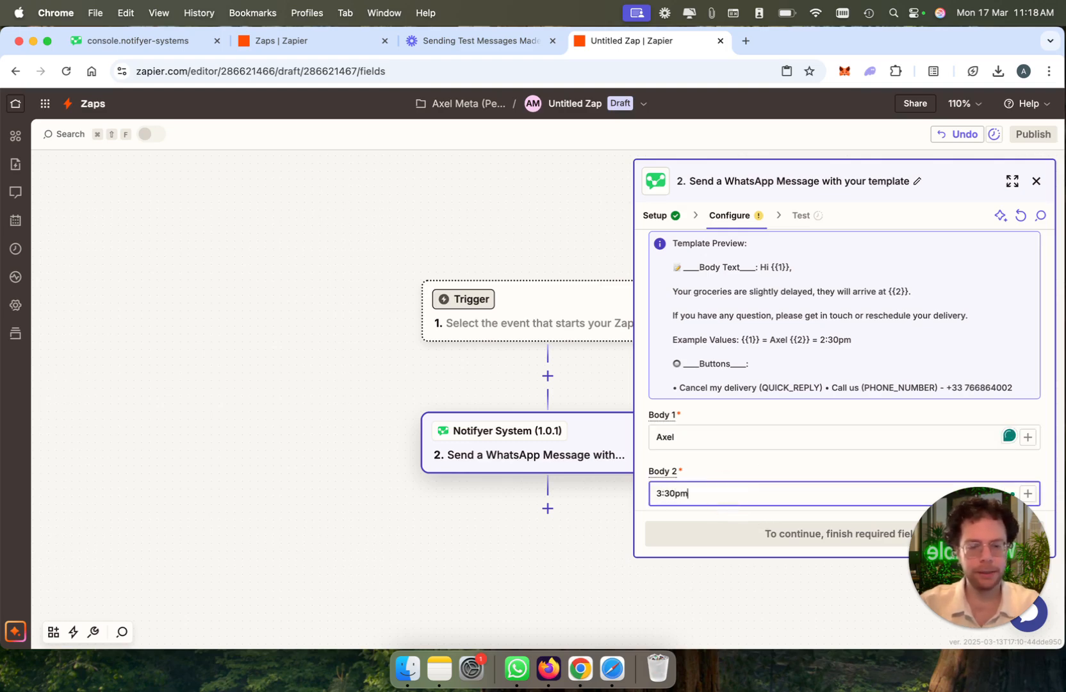
Step: Compare the placeholders {{1}} and {{2}} in the template preview with the Body 1 and Body 2 fields
{"action": "left_click_drag", "start_coordinate": [978, 556], "coordinate": [240, 565]}
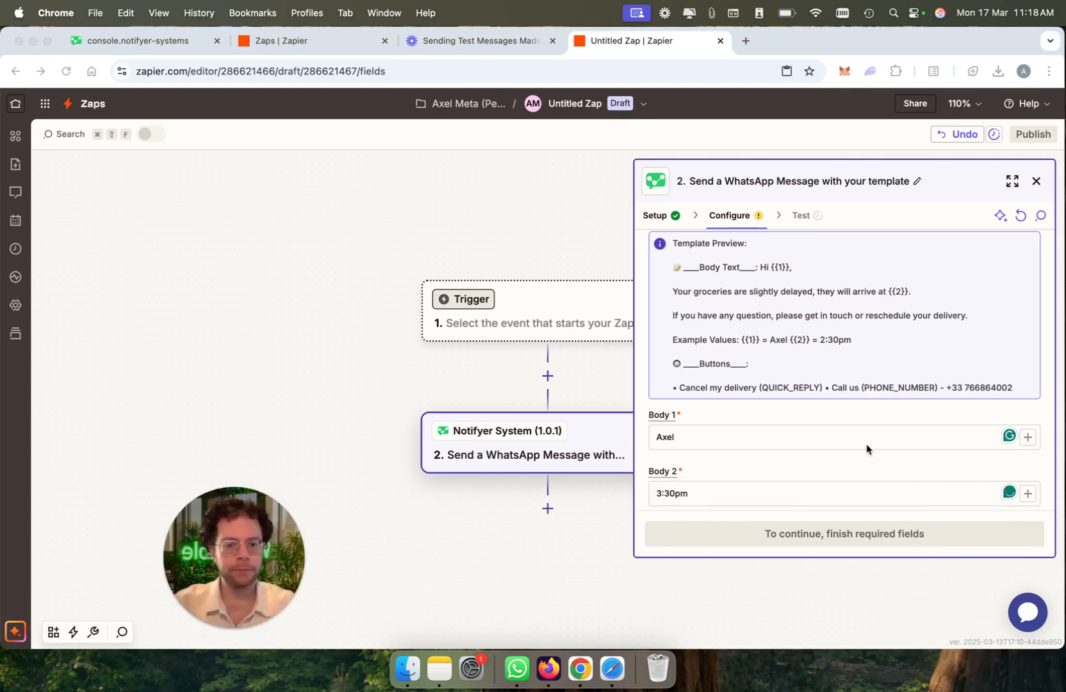
{"action": "scroll", "coordinate": [866, 449], "scroll_direction": "up", "scroll_amount": 3}
{"action": "left_click_drag", "start_coordinate": [770, 316], "coordinate": [827, 314]}
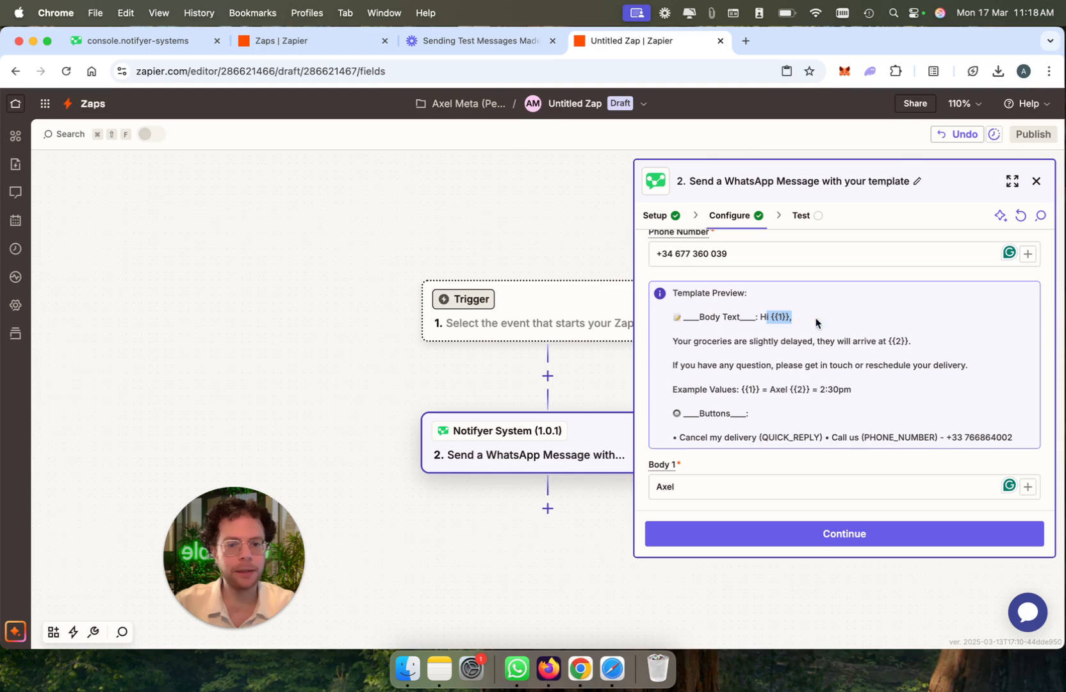
{"action": "scroll", "coordinate": [816, 316], "scroll_direction": "down", "scroll_amount": 1}
{"action": "left_click", "coordinate": [774, 278]}
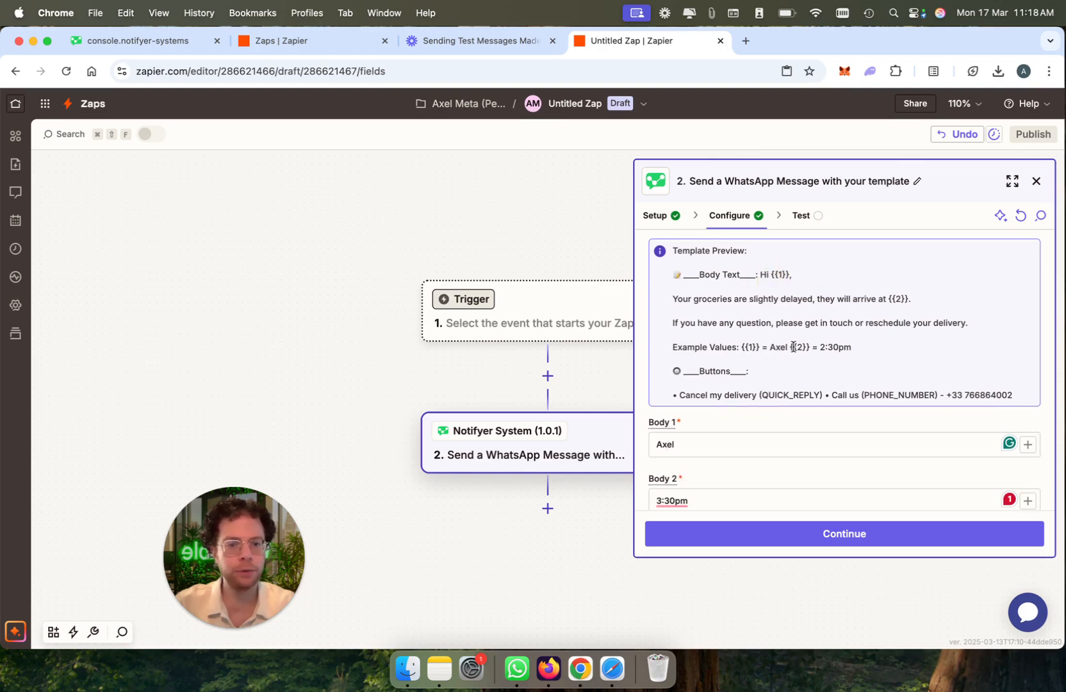
{"action": "left_click_drag", "start_coordinate": [889, 298], "coordinate": [925, 303]}
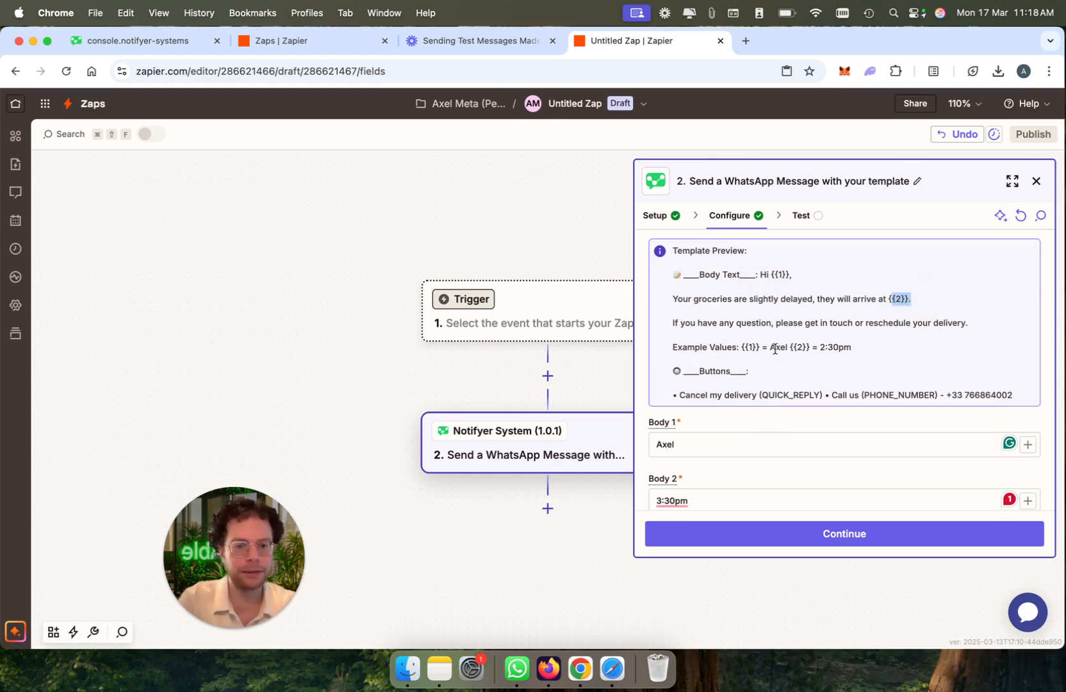
{"action": "scroll", "coordinate": [830, 425], "scroll_direction": "down", "scroll_amount": 1}
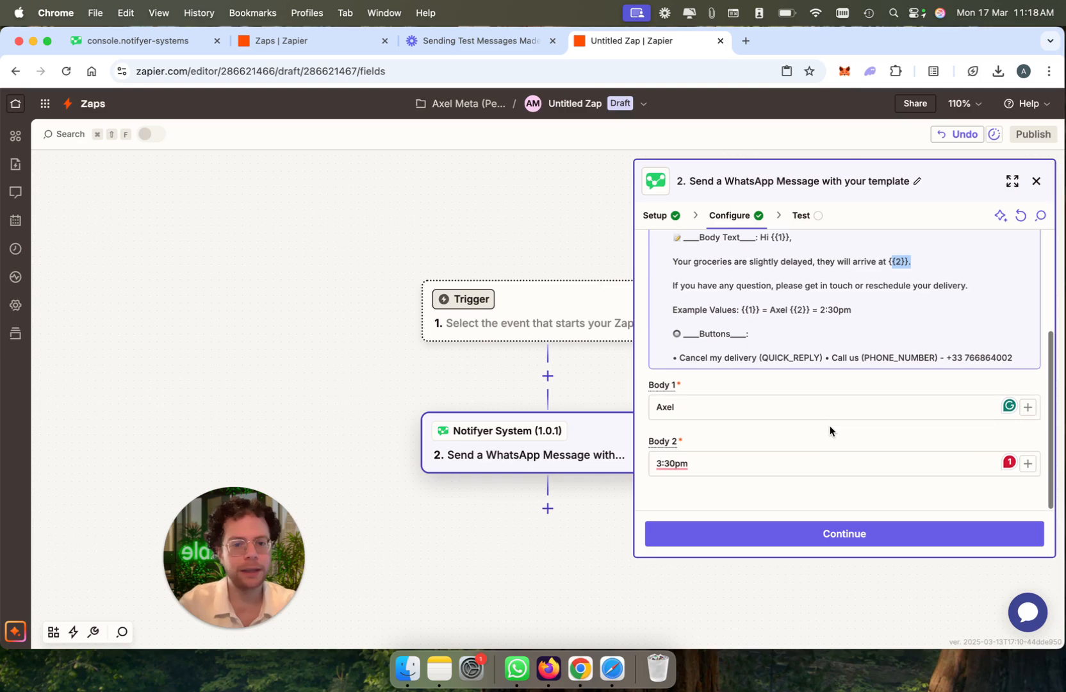
Step: Continue to the action's test, send the test message and check the message status in the returned data
{"action": "left_click", "coordinate": [791, 533]}
{"action": "left_click", "coordinate": [963, 535]}
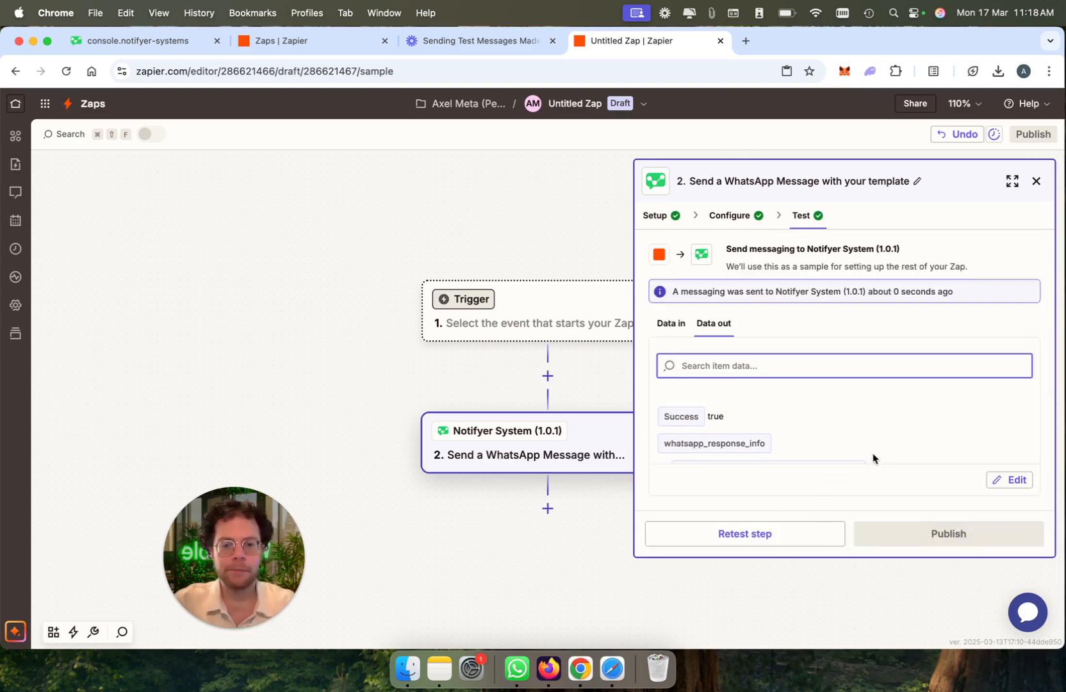
{"action": "left_click", "coordinate": [713, 417]}
{"action": "scroll", "coordinate": [763, 423], "scroll_direction": "down", "scroll_amount": 5}
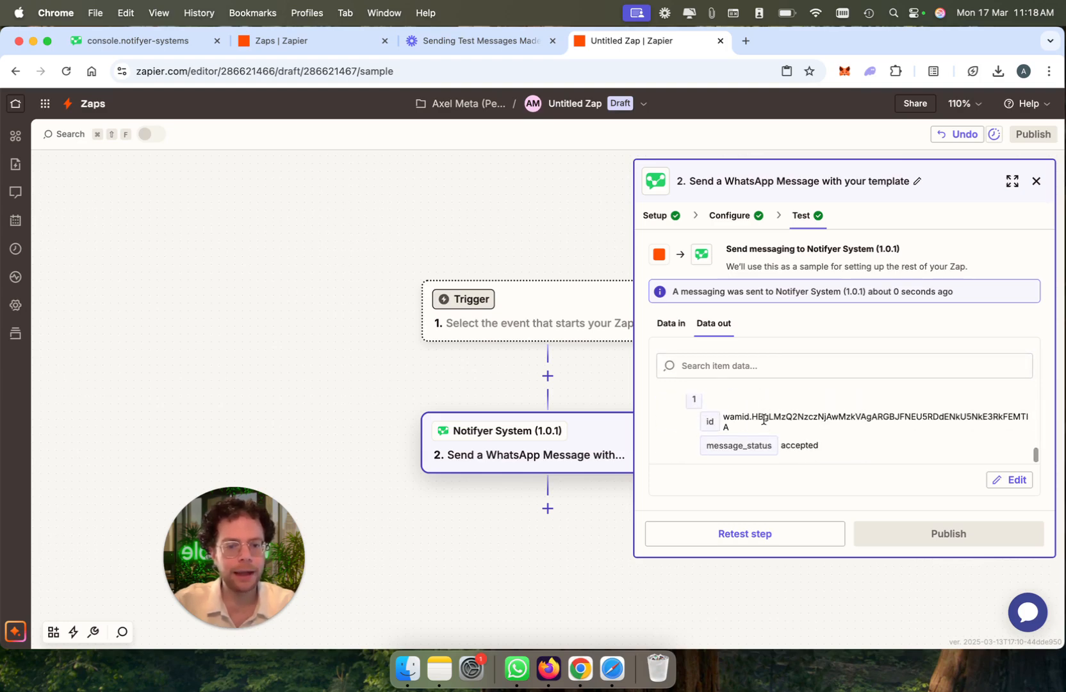
{"action": "double_click", "coordinate": [807, 443]}
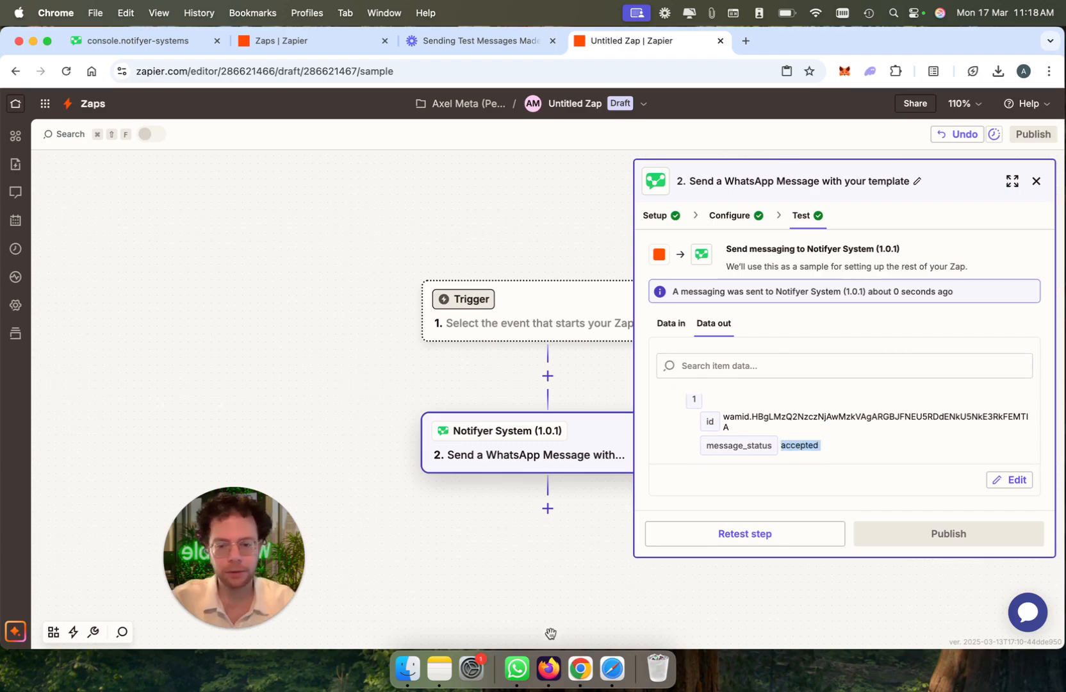
Step: Switch to WhatsApp, open the Groceries Demo Shop chat and answer the delay message with Cancel my delivery
{"action": "left_click", "coordinate": [517, 668]}
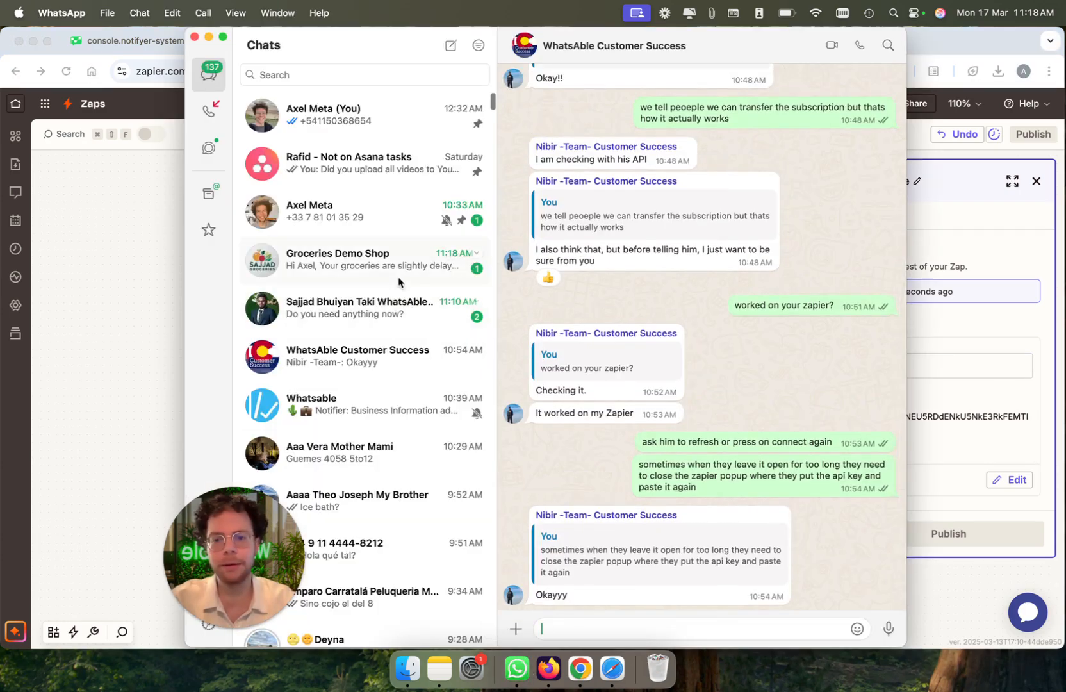
{"action": "left_click", "coordinate": [398, 276]}
{"action": "left_click_drag", "start_coordinate": [825, 40], "coordinate": [725, 40]}
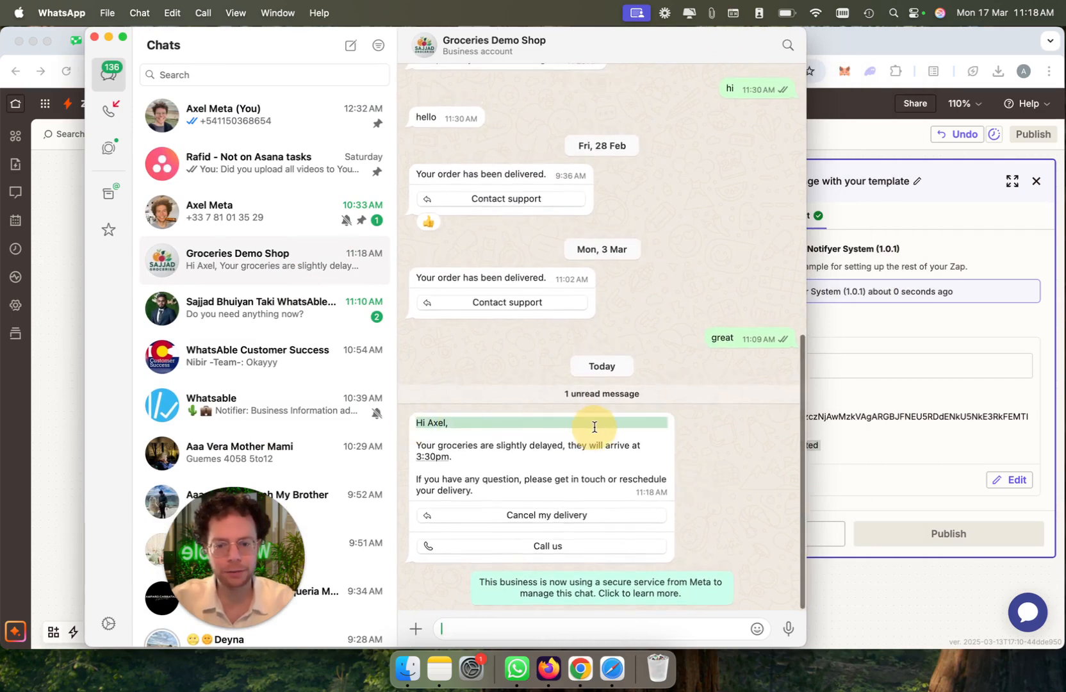
{"action": "left_click", "coordinate": [530, 516]}
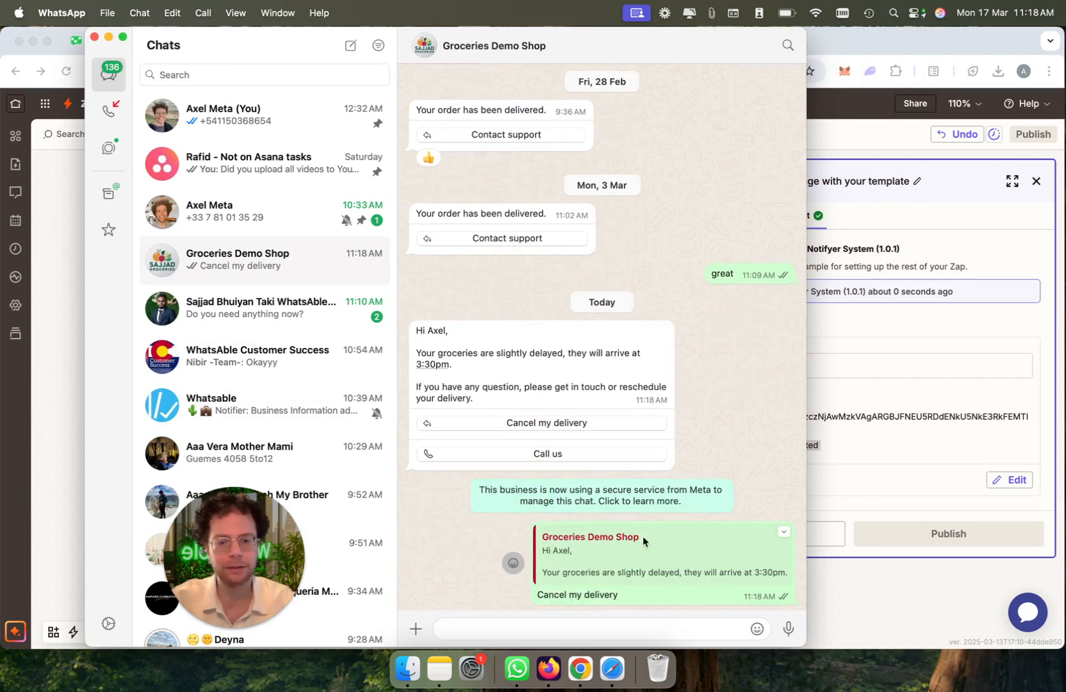
{"action": "left_click_drag", "start_coordinate": [696, 56], "coordinate": [607, 124]}
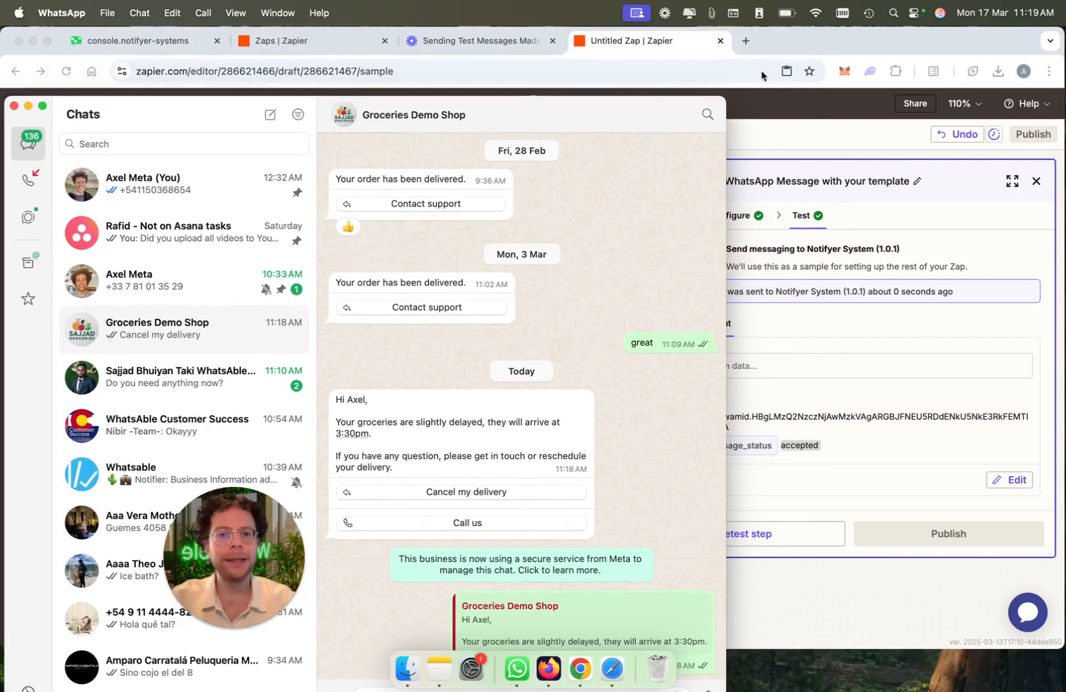
Step: Open Make in a new browser tab and install the Notifyer Systems app through the Notifyer console's Make invitation
{"action": "left_click", "coordinate": [754, 44]}
{"action": "left_click", "coordinate": [751, 43]}
{"action": "type", "text": "eu"}
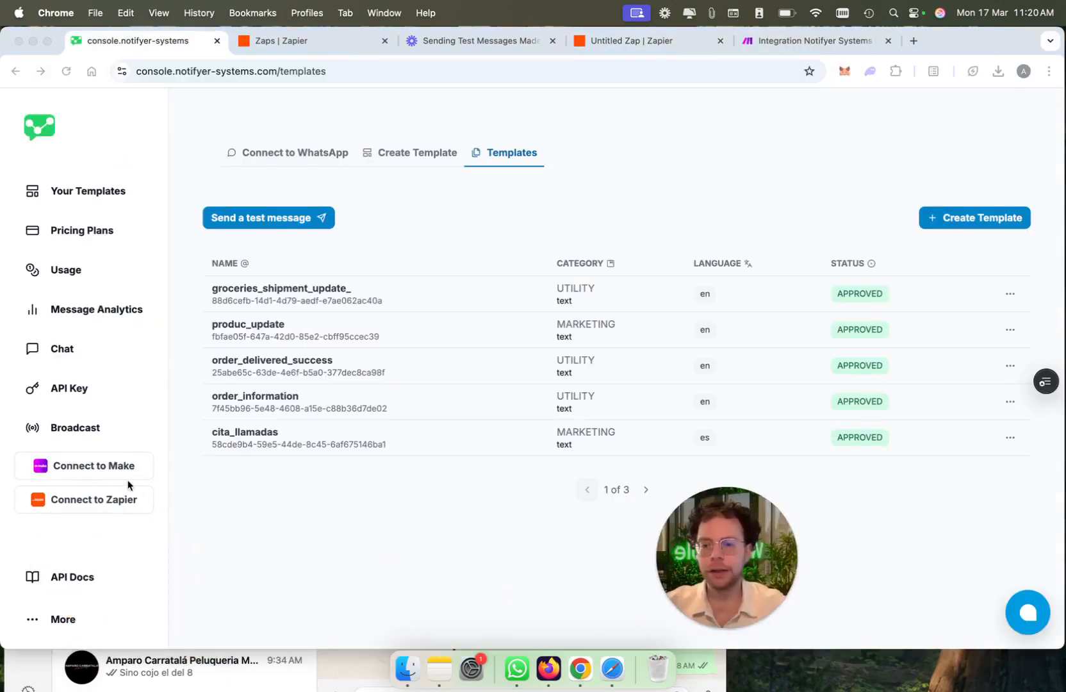
{"action": "left_click", "coordinate": [113, 466]}
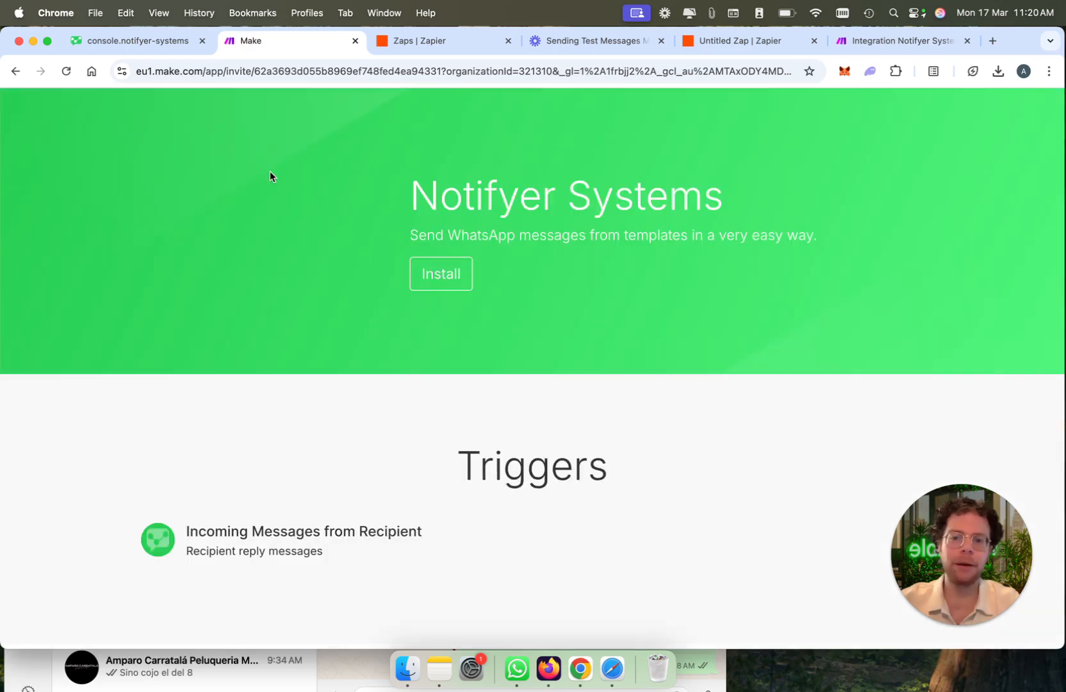
{"action": "left_click", "coordinate": [437, 286]}
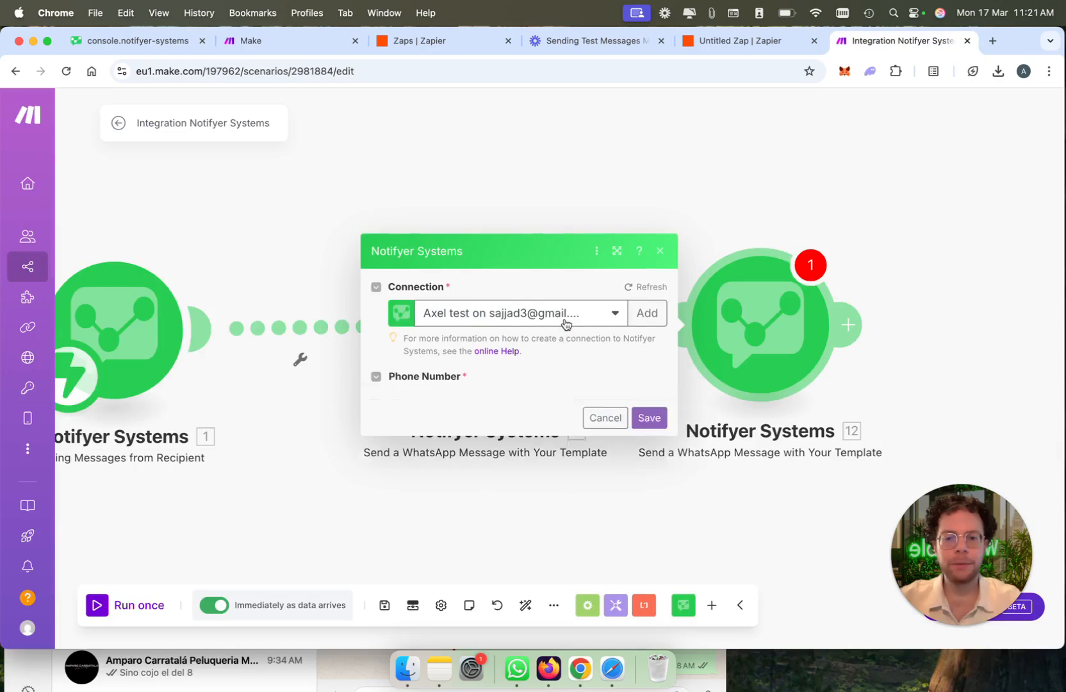
Step: Choose the groceries_shipment_update_ -- en template as the message template of the Notifyer Systems module in the Make scenario
{"action": "left_click", "coordinate": [559, 337]}
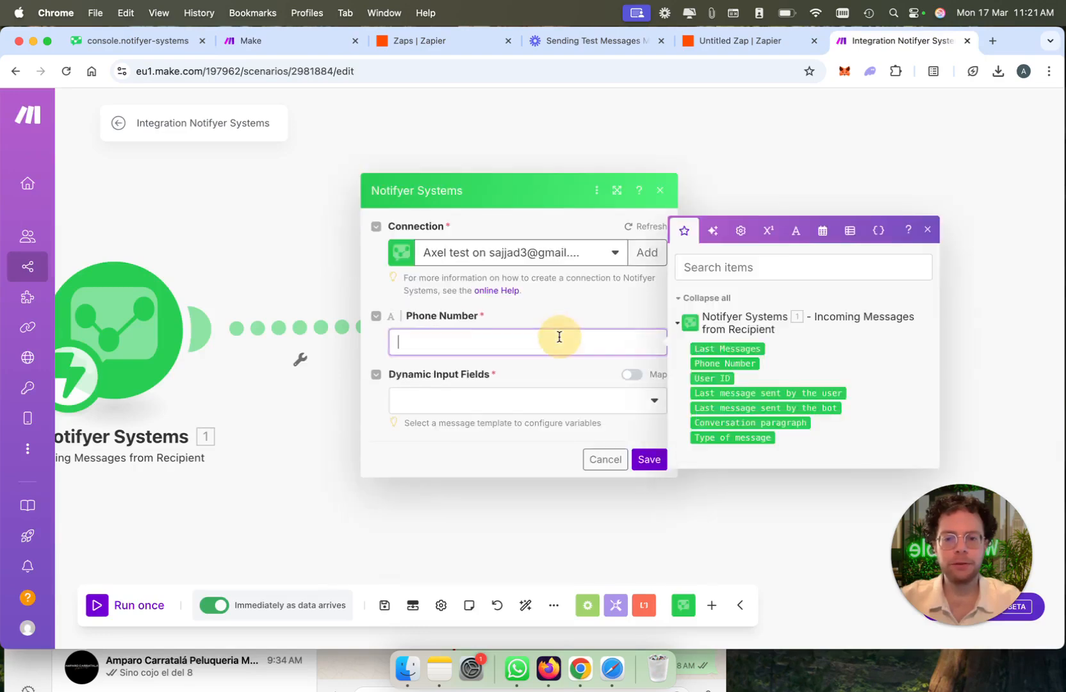
{"action": "left_click", "coordinate": [539, 402]}
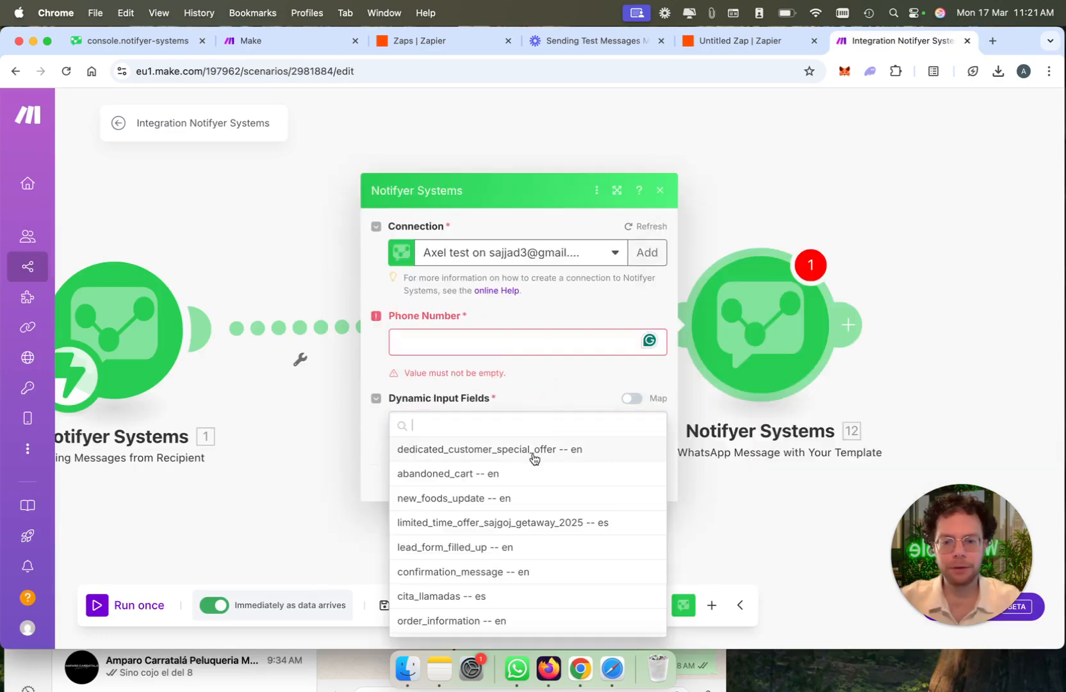
{"action": "type", "text": "up"}
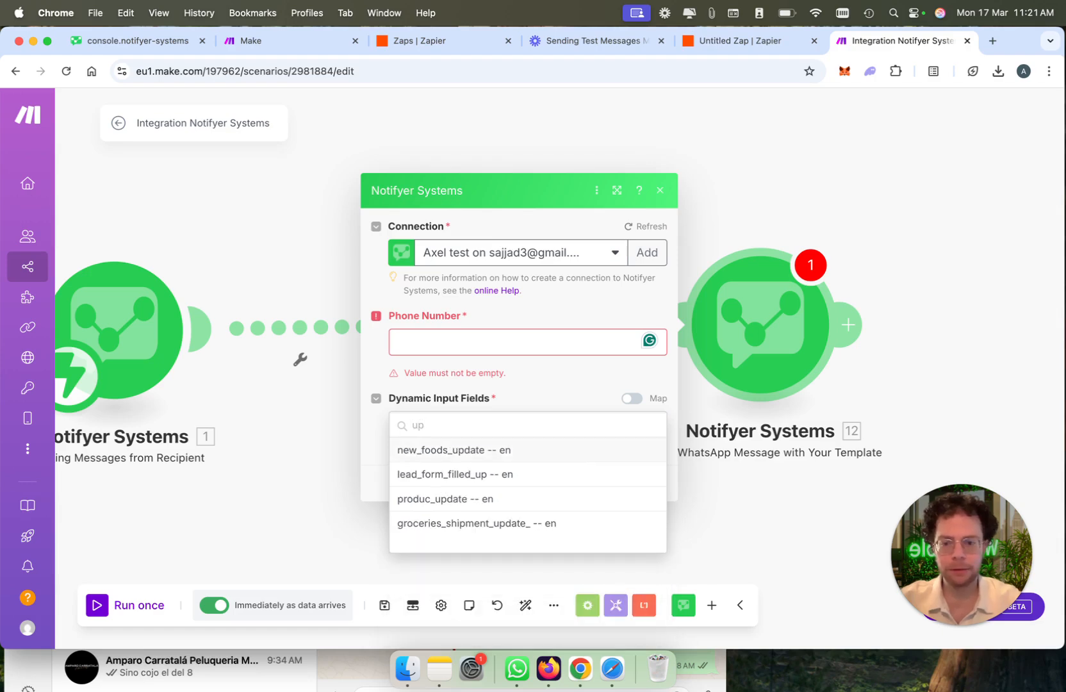
{"action": "left_click", "coordinate": [528, 547]}
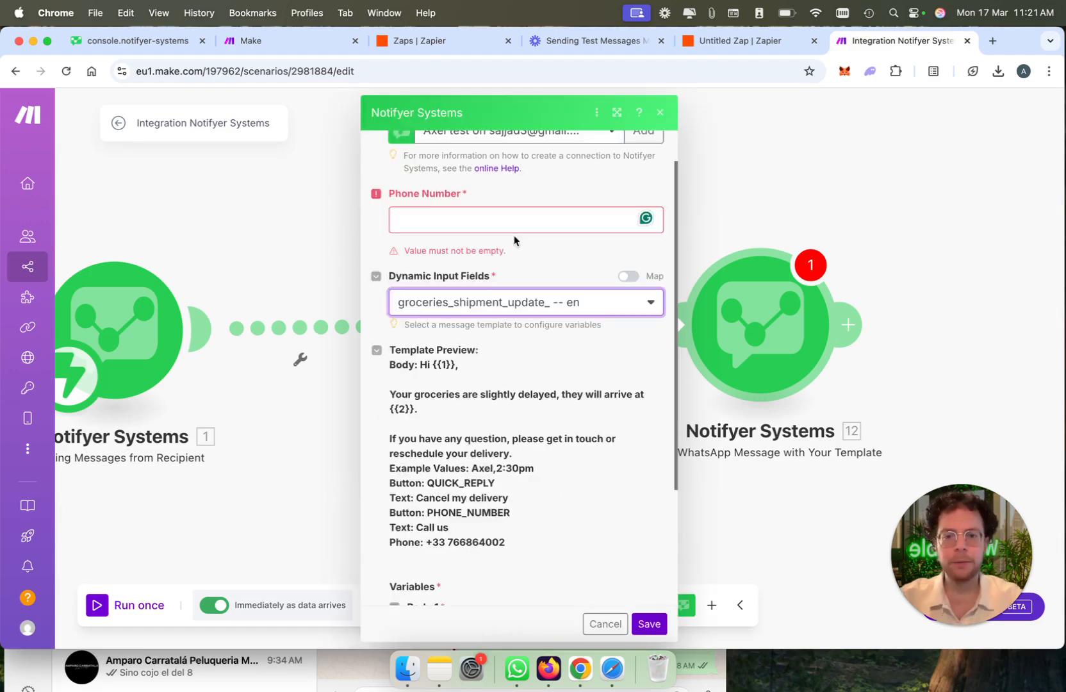
Step: Map the module's recipient phone number to the Phone Number value from the Incoming Messages from Recipient trigger
{"action": "left_click", "coordinate": [512, 221]}
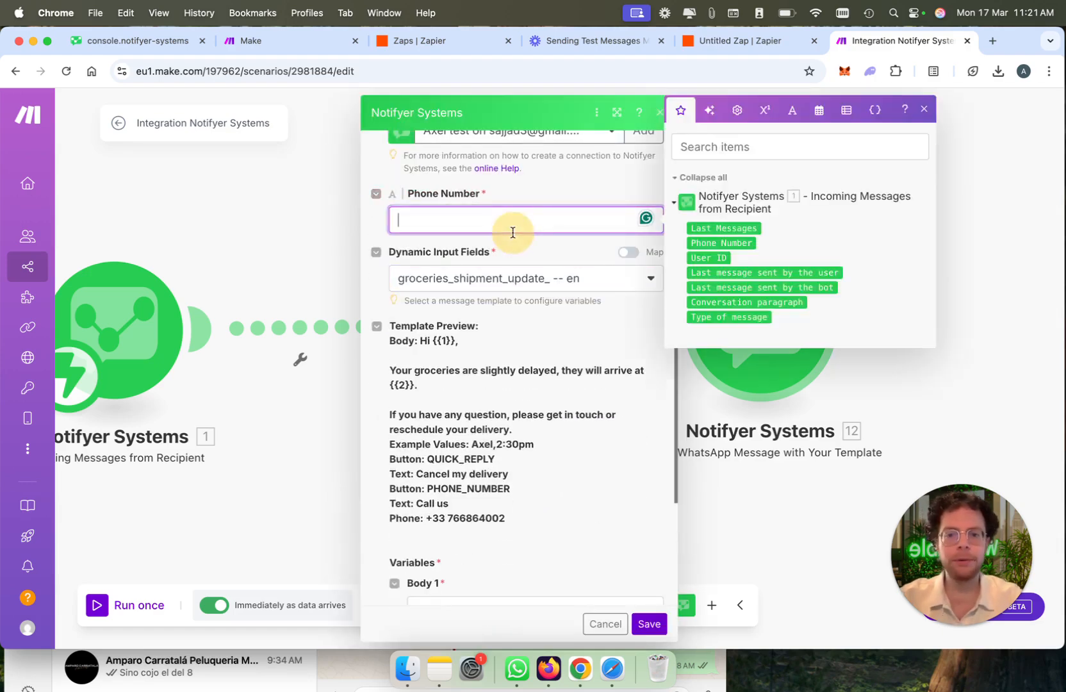
{"action": "left_click", "coordinate": [721, 243]}
{"action": "left_click", "coordinate": [527, 249]}
{"action": "scroll", "coordinate": [528, 250], "scroll_direction": "down", "scroll_amount": 3}
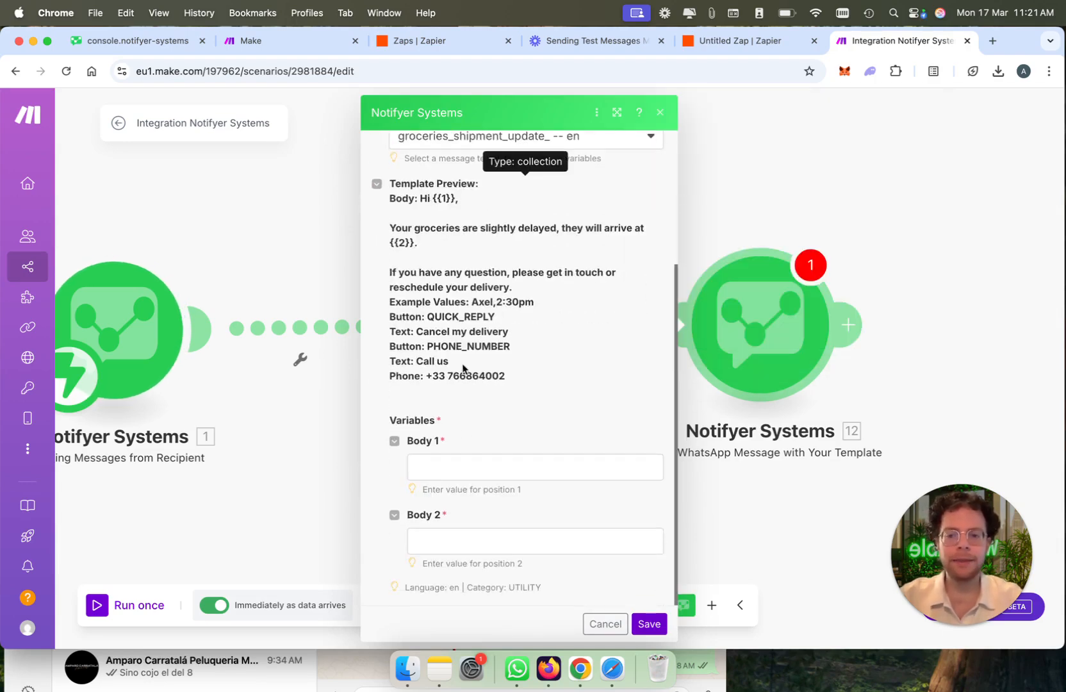
{"action": "left_click", "coordinate": [454, 465]}
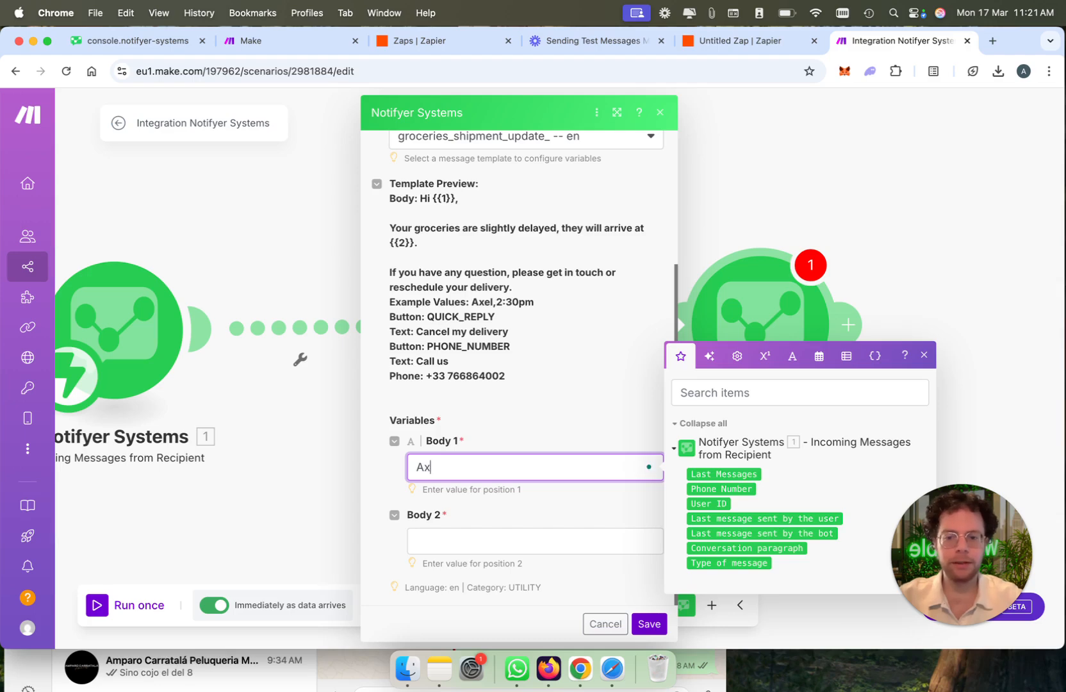
{"action": "type", "text": "Axe"}
{"action": "left_click", "coordinate": [724, 474]}
{"action": "key", "text": "BackSpace"}
{"action": "key", "text": "BackSpace"}
{"action": "key", "text": "BackSpace"}
{"action": "key", "text": "BackSpace"}
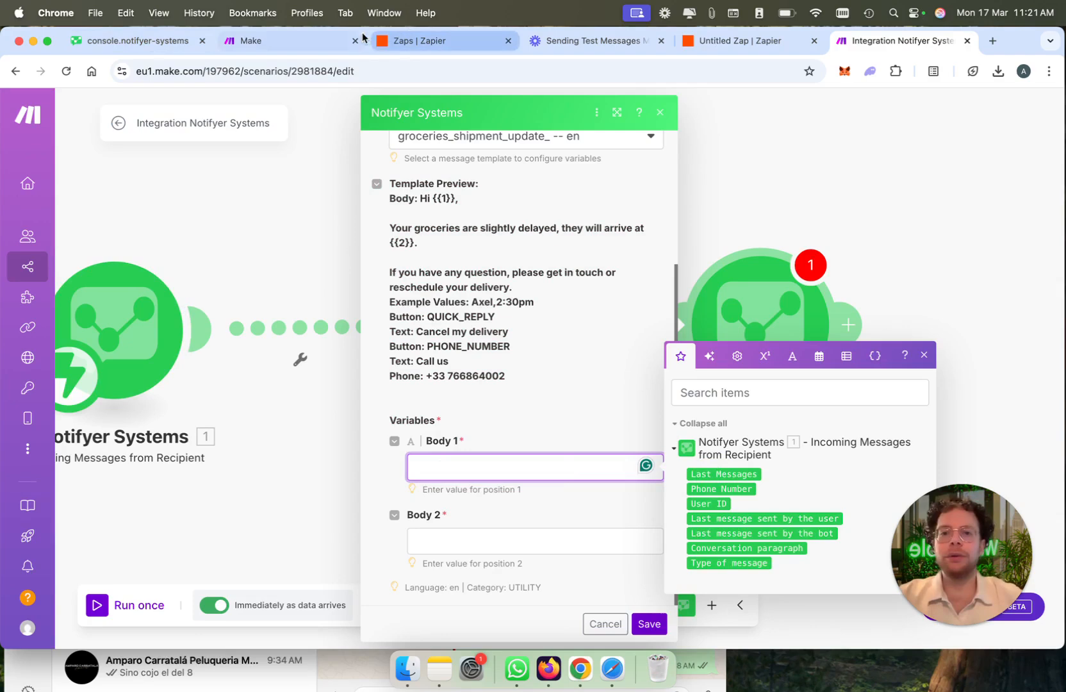
Step: Return to the Notifyer console, dismiss the Make connection guide and look over the blank template creation form
{"action": "left_click", "coordinate": [308, 36]}
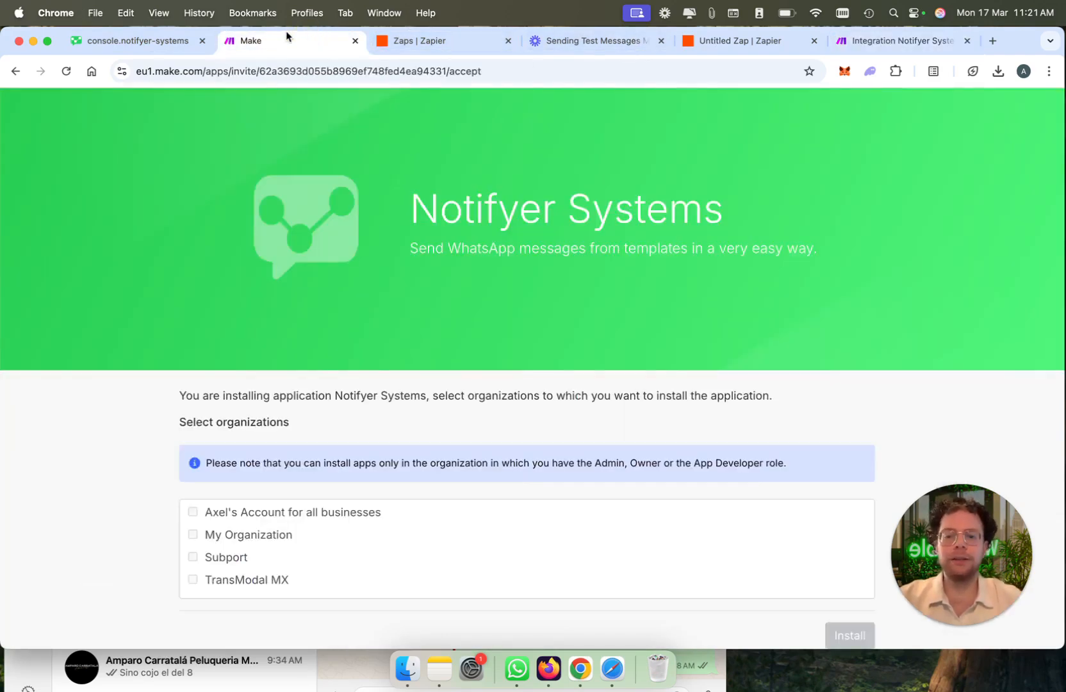
{"action": "left_click", "coordinate": [144, 39]}
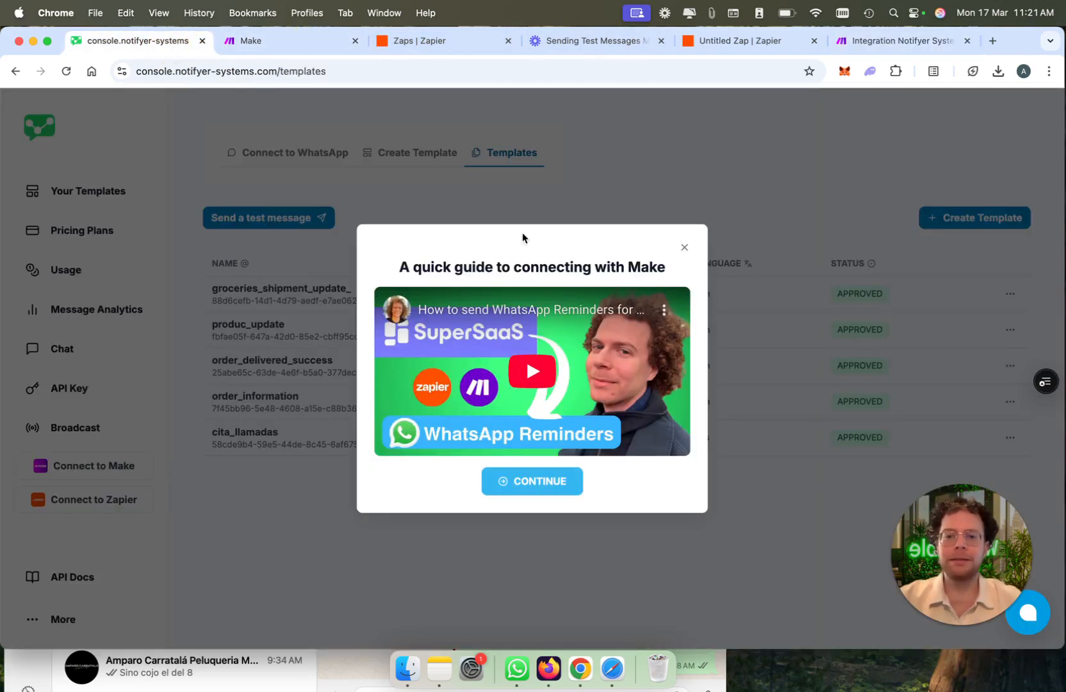
{"action": "left_click", "coordinate": [684, 250]}
{"action": "left_click", "coordinate": [433, 157]}
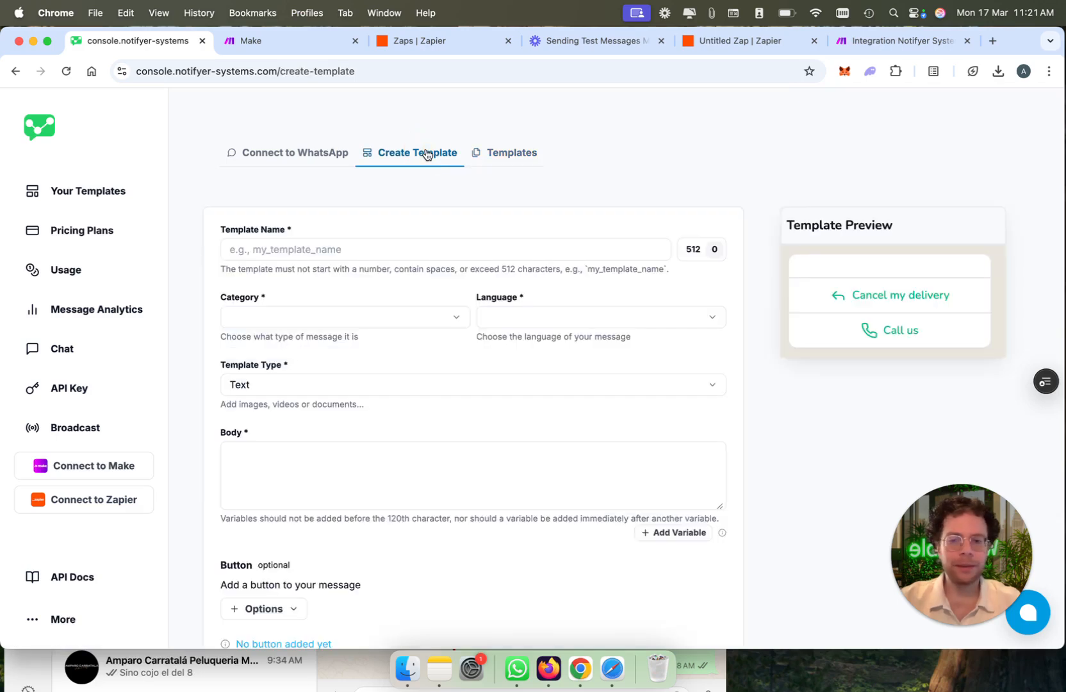
{"action": "scroll", "coordinate": [440, 637], "scroll_direction": "down", "scroll_amount": 3}
{"action": "scroll", "coordinate": [444, 628], "scroll_direction": "up", "scroll_amount": 3}
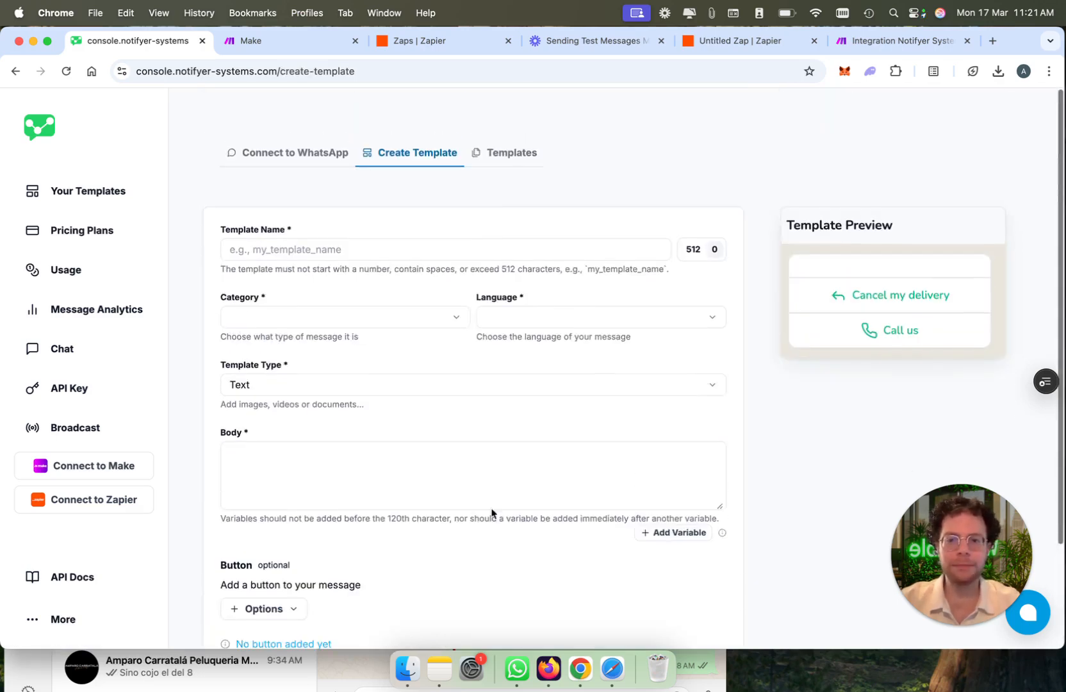
Step: Preview the groceries_shipment_update_ message from the console's template list, then close the preview
{"action": "left_click", "coordinate": [512, 164]}
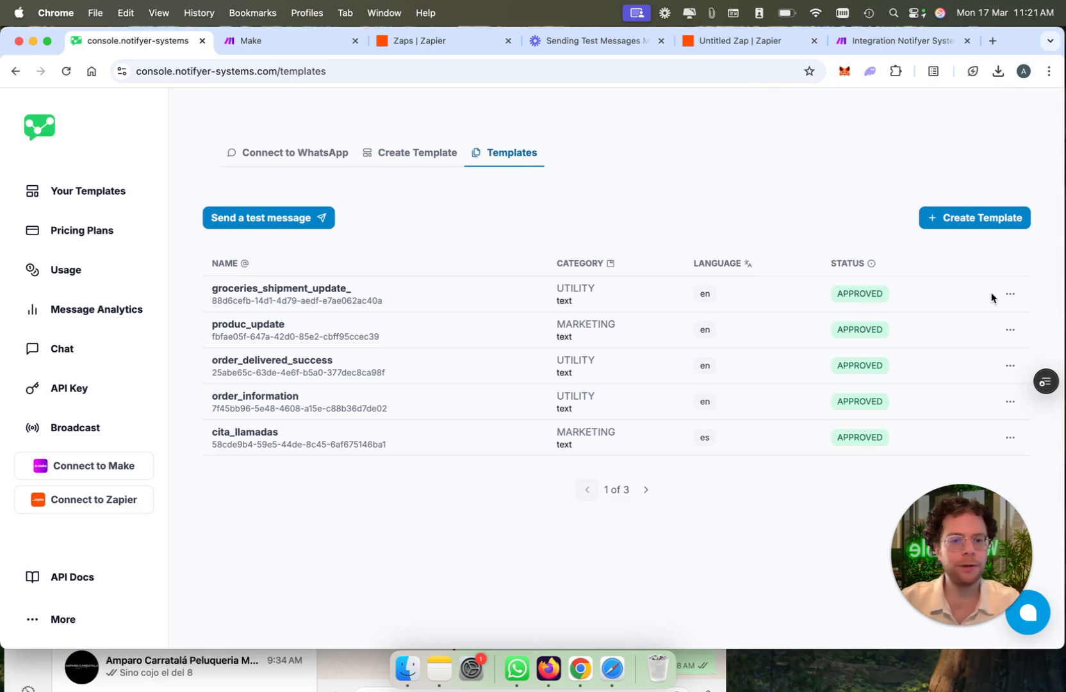
{"action": "left_click", "coordinate": [1009, 295]}
{"action": "left_click", "coordinate": [982, 329]}
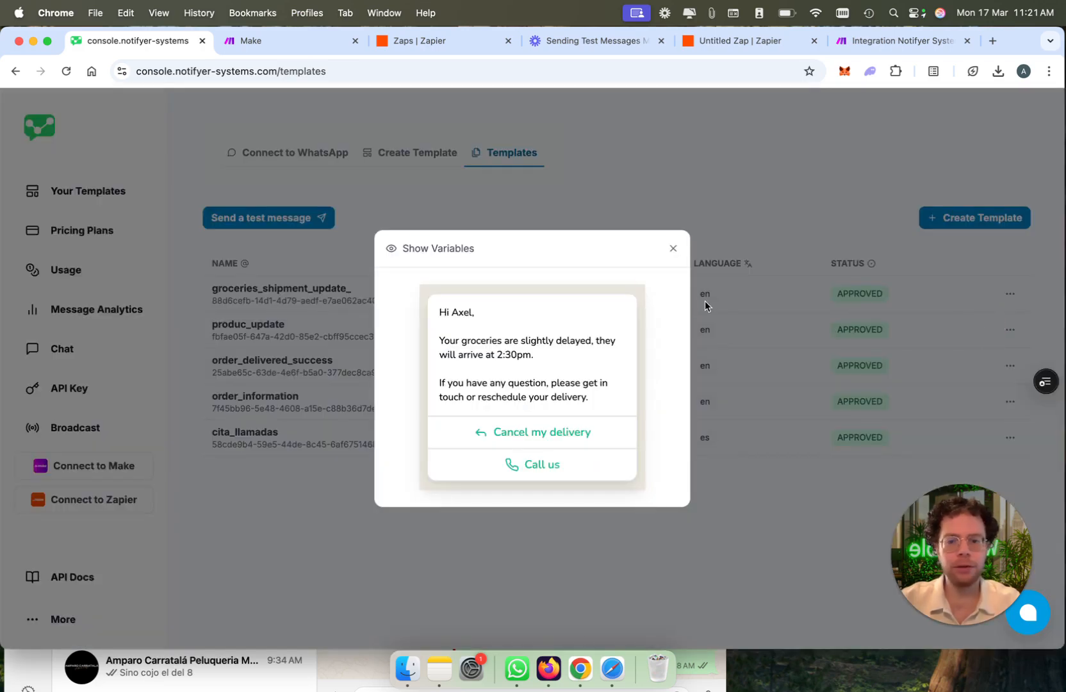
{"action": "left_click", "coordinate": [673, 249]}
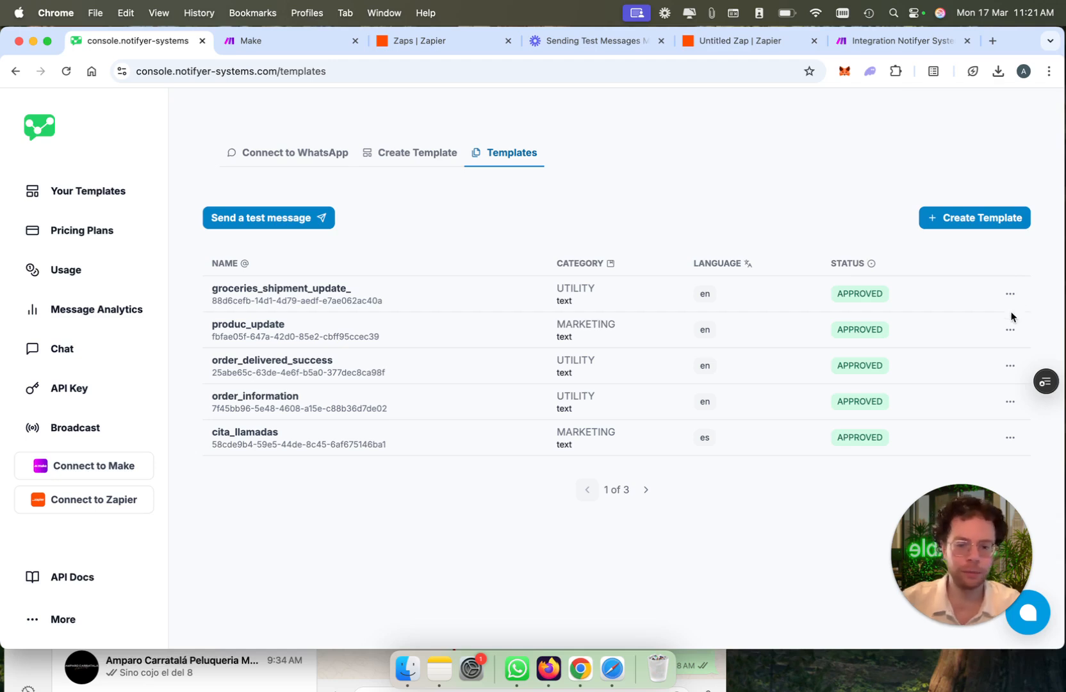
Step: Open the Notifyer support chat in the console
{"action": "left_click_drag", "start_coordinate": [958, 611], "coordinate": [263, 608]}
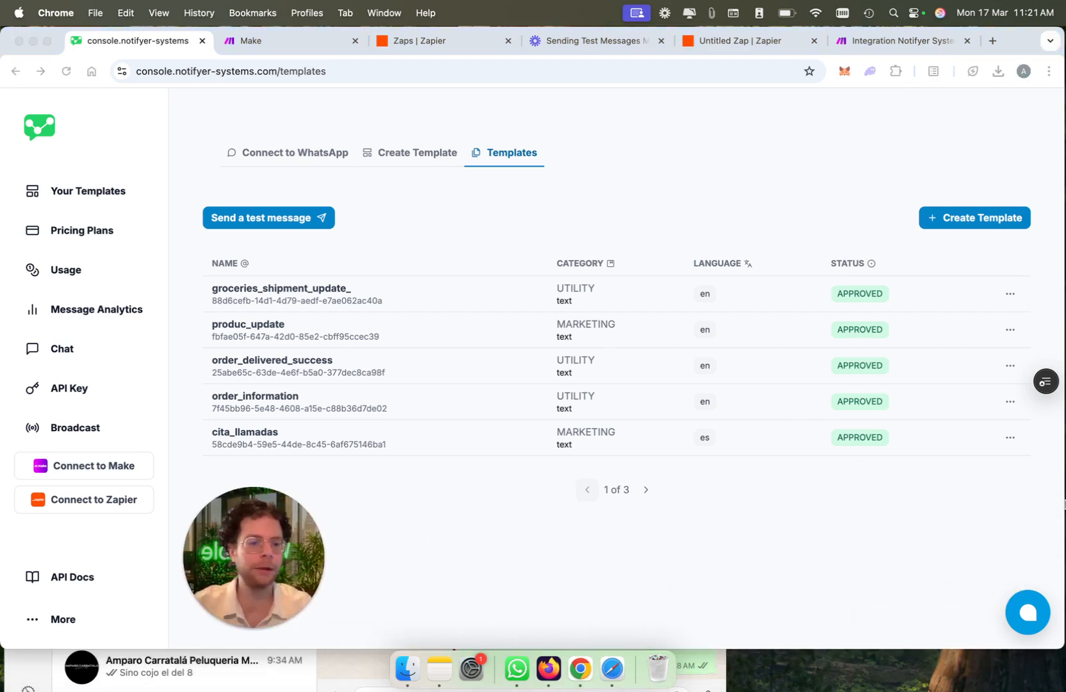
{"action": "left_click", "coordinate": [1018, 621]}
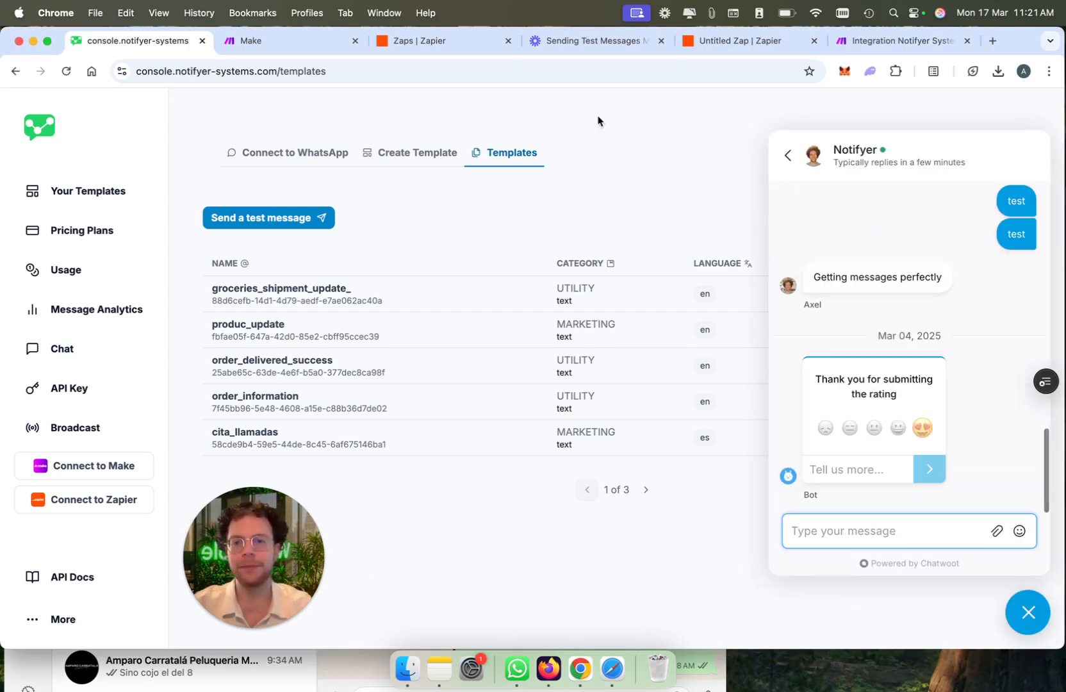